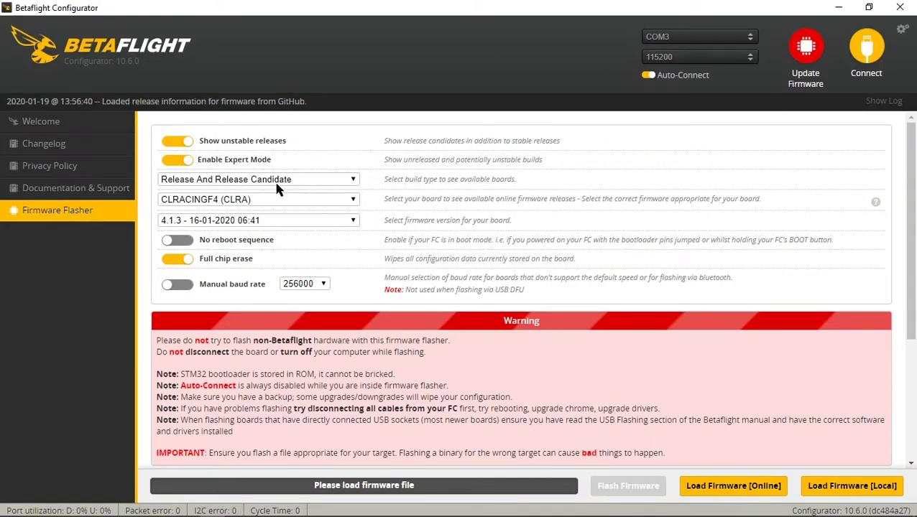
Select CLRACINGF4 (CLRA) as the board target and view its available firmware versions.
left_click(300, 202)
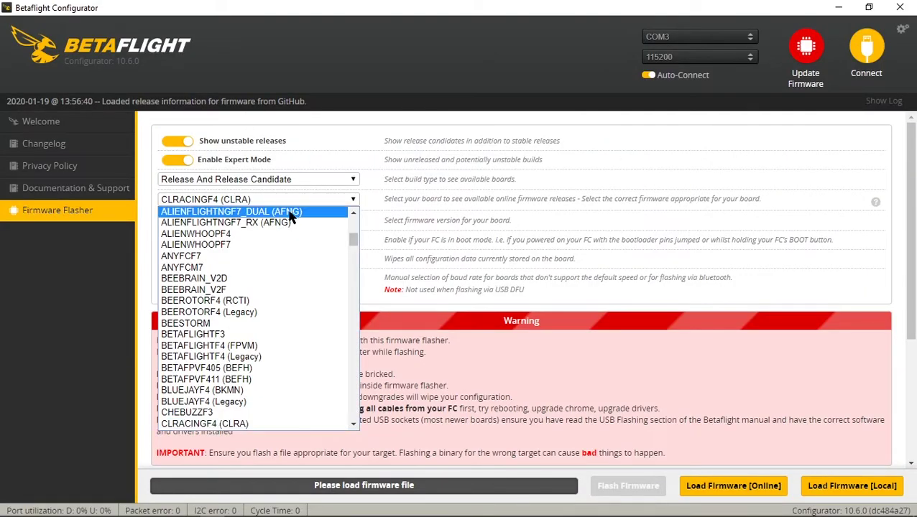
scroll(237, 403, "down", 4)
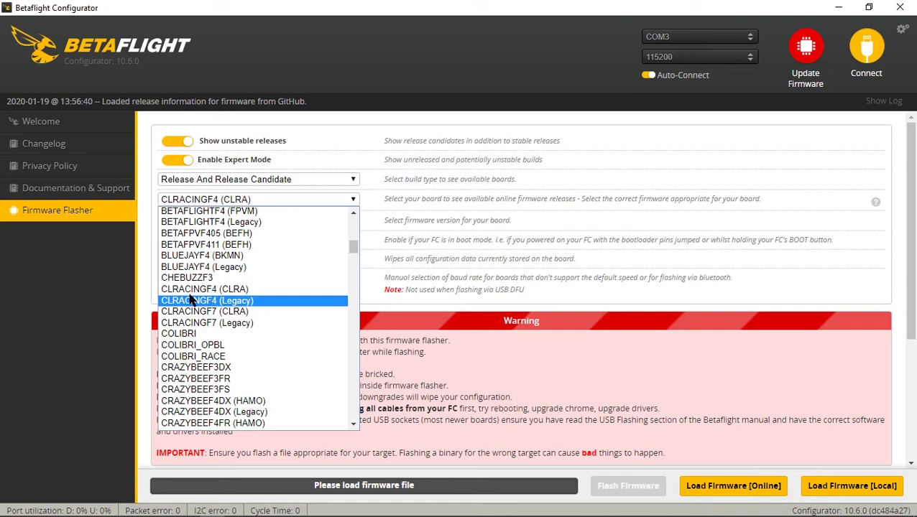
left_click(233, 289)
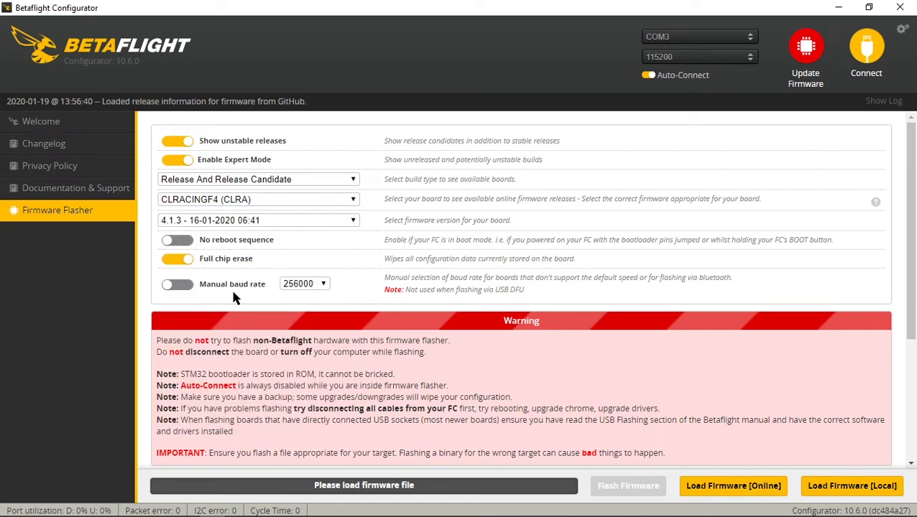
left_click(250, 221)
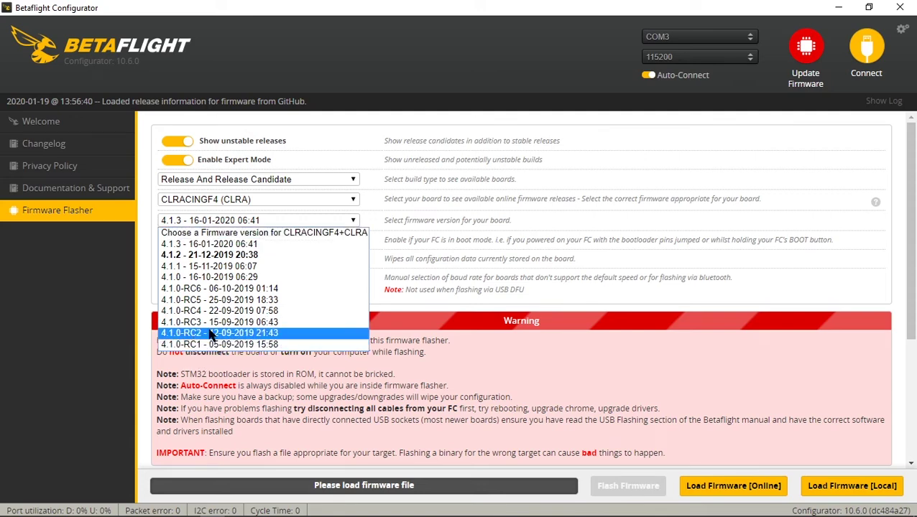
Switch the board target to CLRACINGF4 (Legacy) and look through the firmware versions offered for it.
left_click(255, 199)
scroll(237, 345, "down", 5)
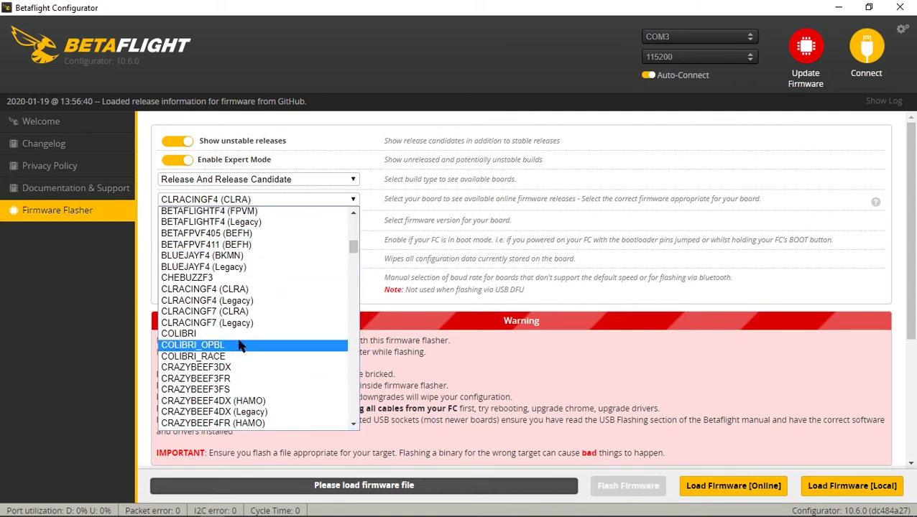
left_click(239, 301)
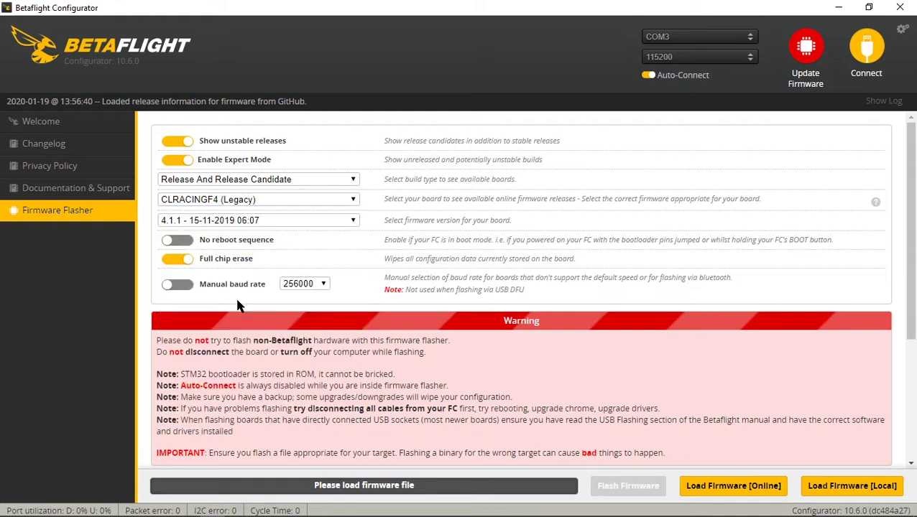
left_click(259, 221)
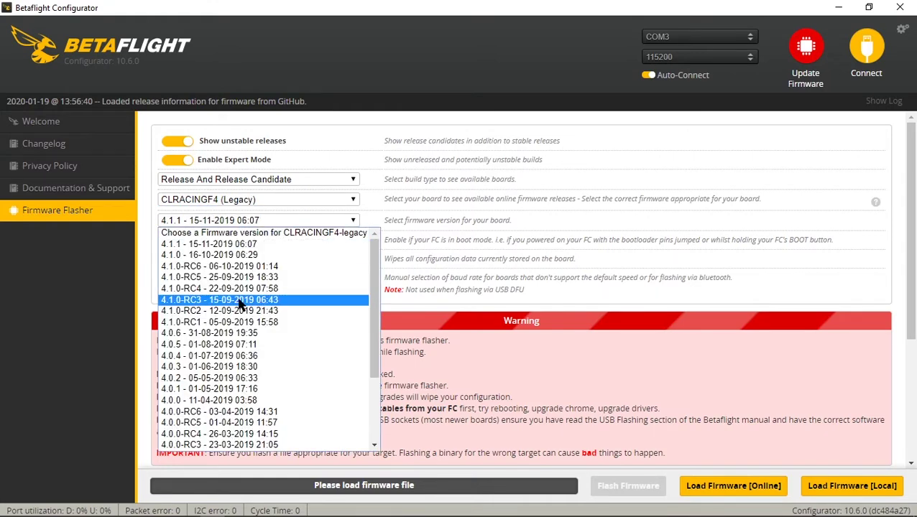
scroll(229, 316, "down", 3)
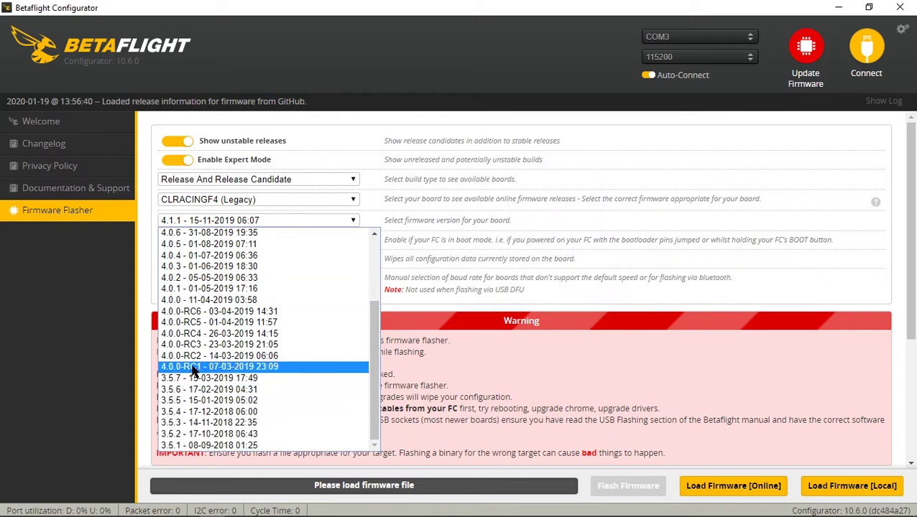
scroll(181, 366, "up", 3)
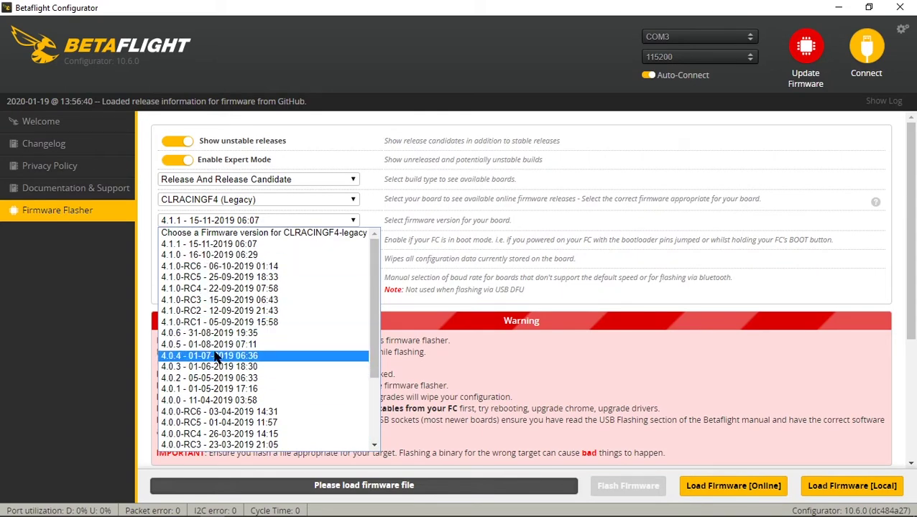
scroll(287, 373, "down", 3)
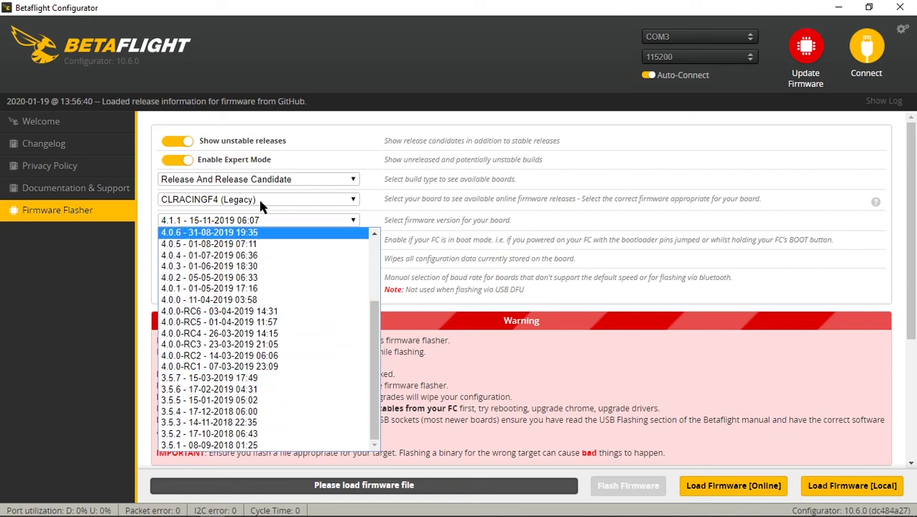
left_click(216, 243)
left_click(243, 223)
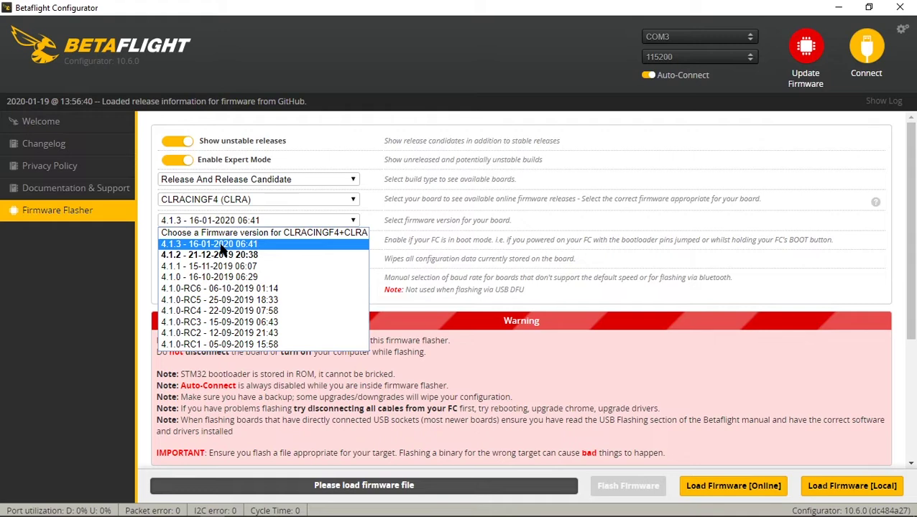
left_click(222, 245)
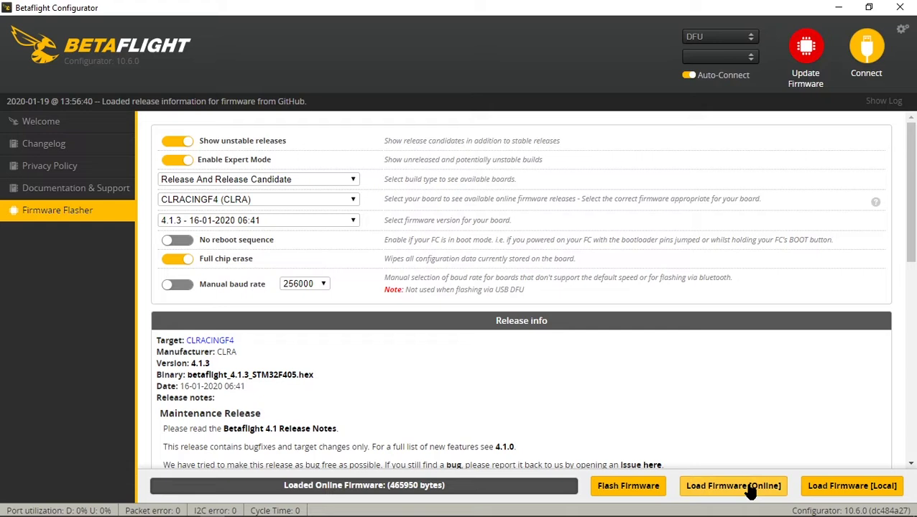
left_click(635, 498)
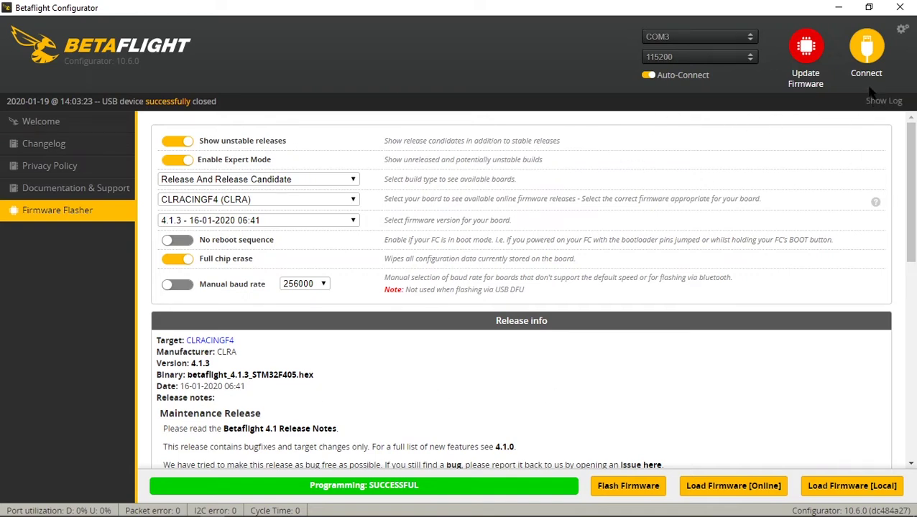
Connect to the flight controller and apply its custom defaults.
left_click(868, 48)
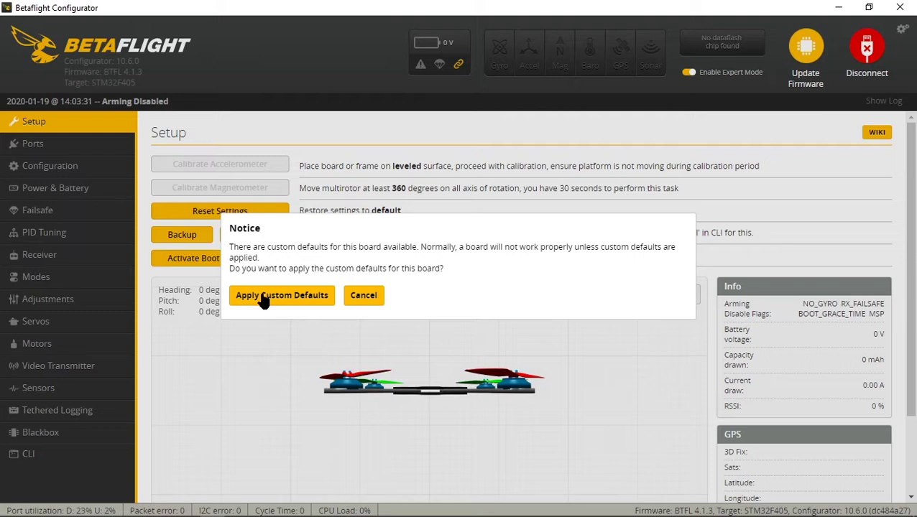
left_click(262, 298)
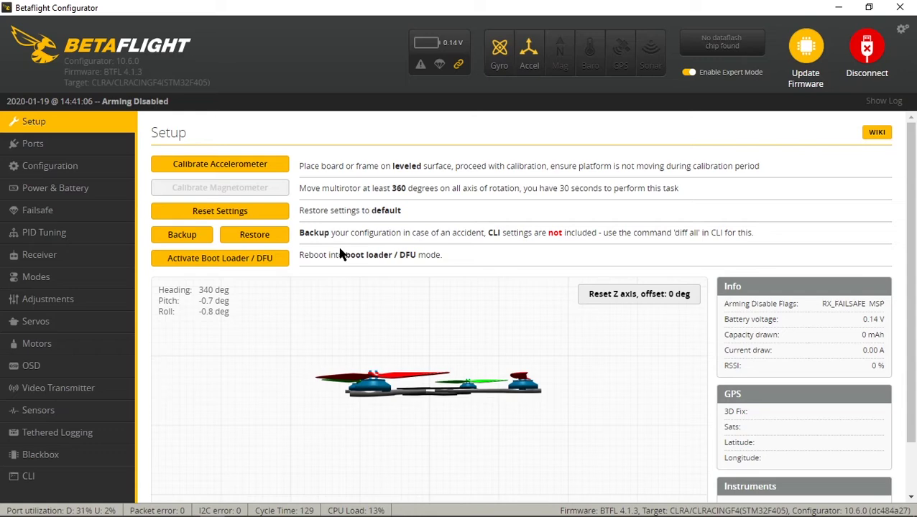
Check the serial port assignments, and disable the barometer and magnetometer in the system configuration.
left_click(39, 146)
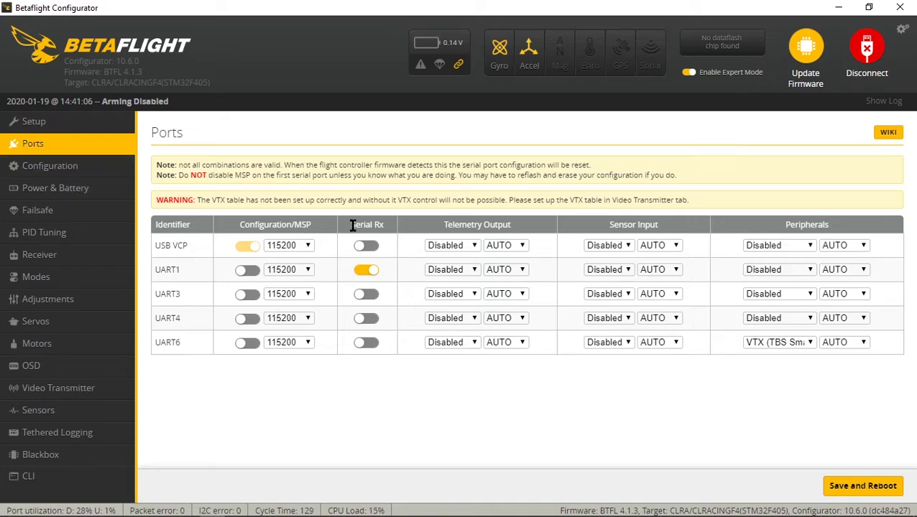
left_click(61, 167)
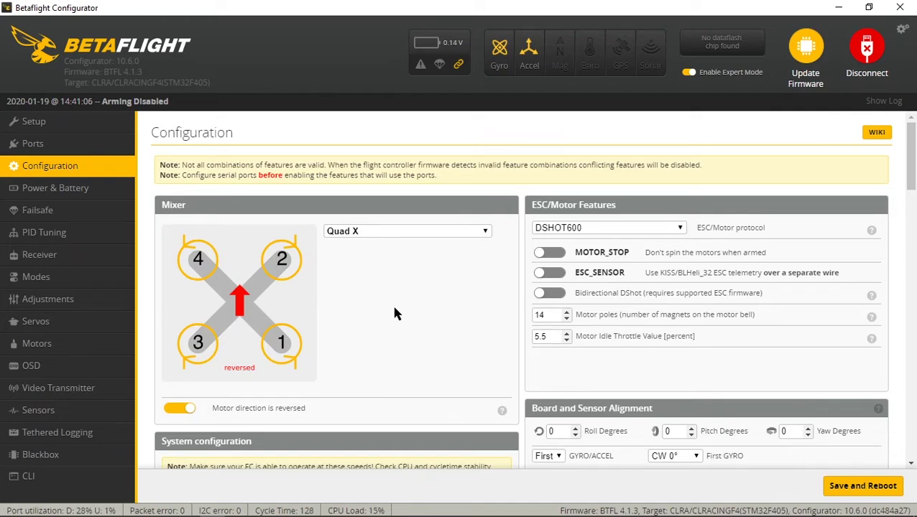
scroll(446, 272, "down", 2)
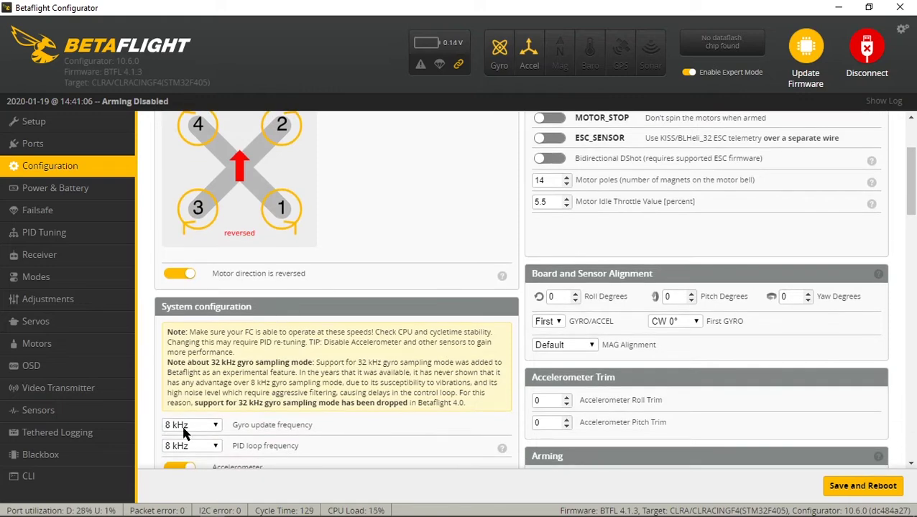
scroll(215, 431, "down", 1)
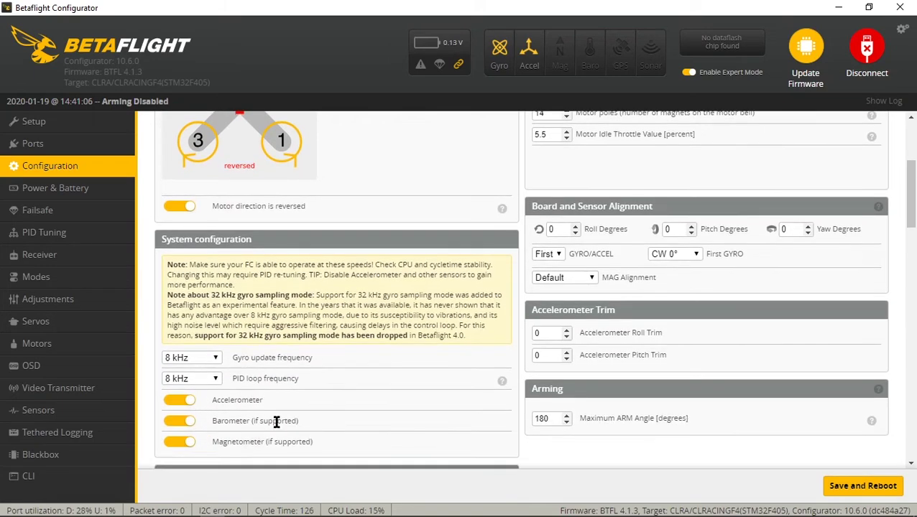
left_click(188, 422)
left_click(191, 440)
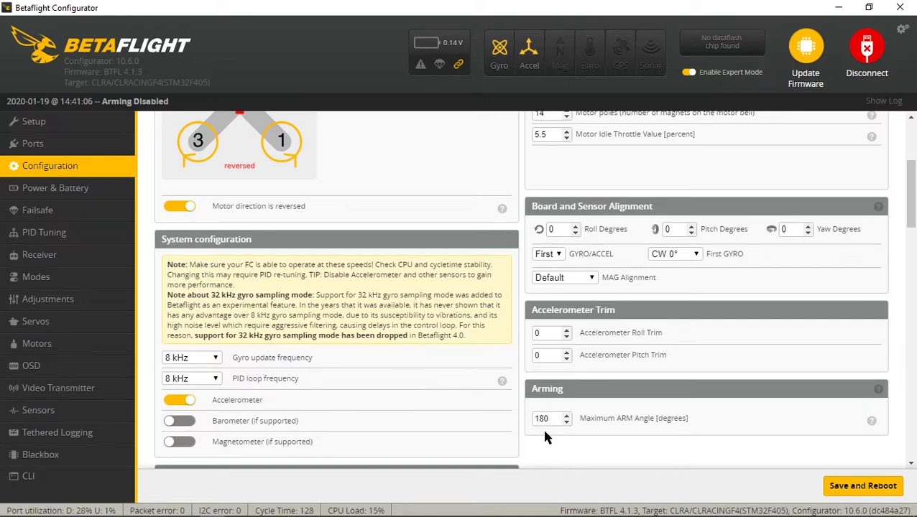
Review the arming angle and receiver settings, and save the configuration with a reboot.
scroll(545, 436, "down", 2)
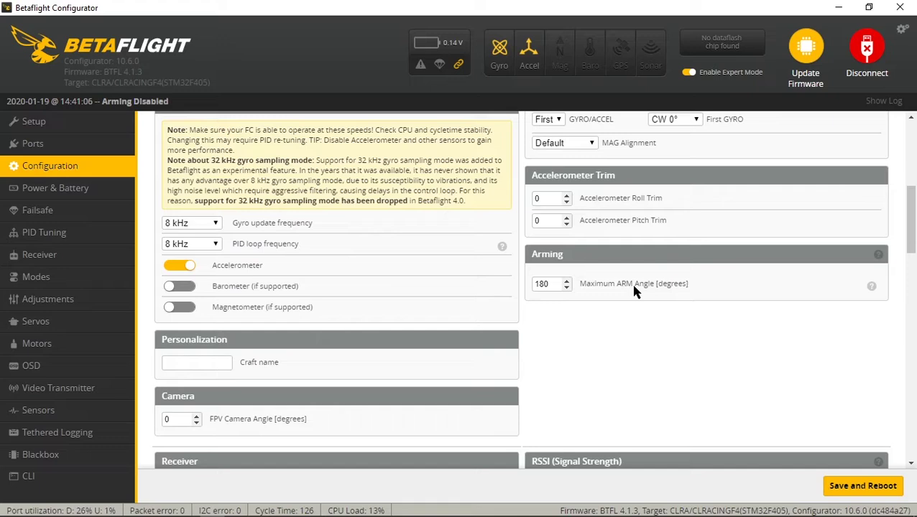
scroll(550, 361, "down", 2)
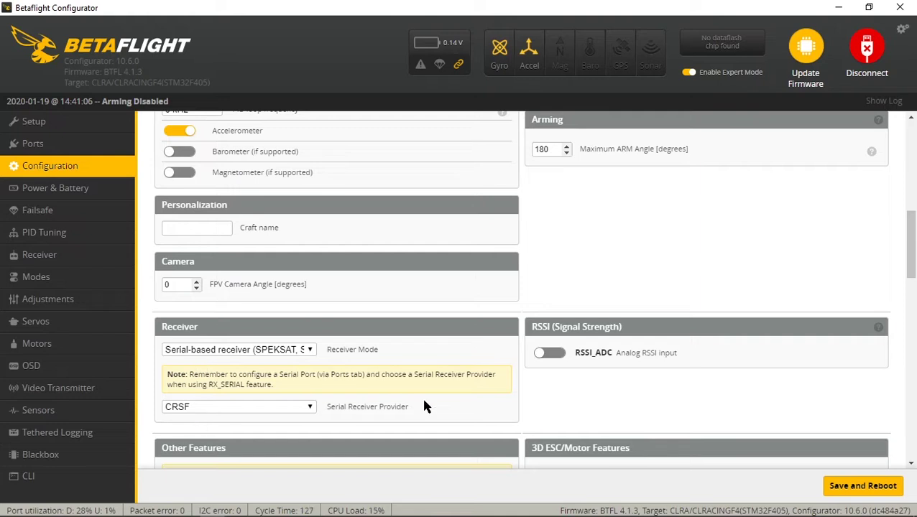
scroll(474, 404, "down", 1)
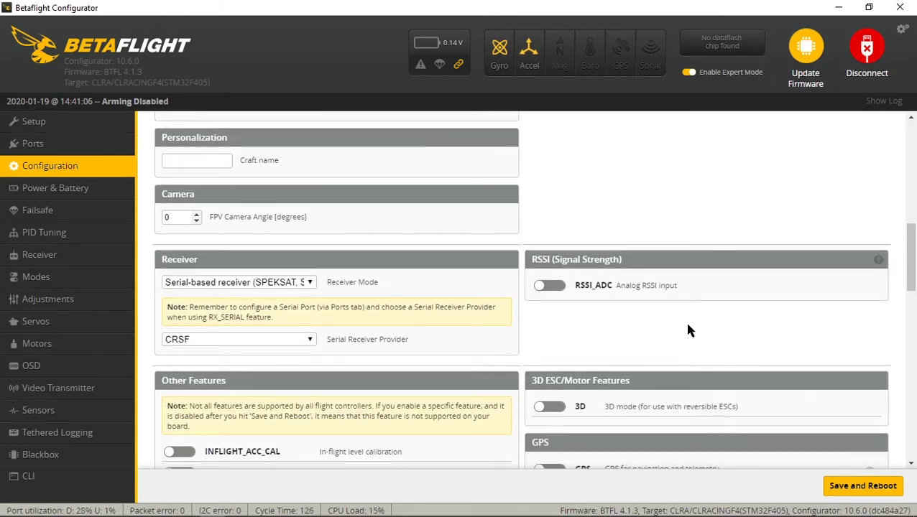
left_click(862, 486)
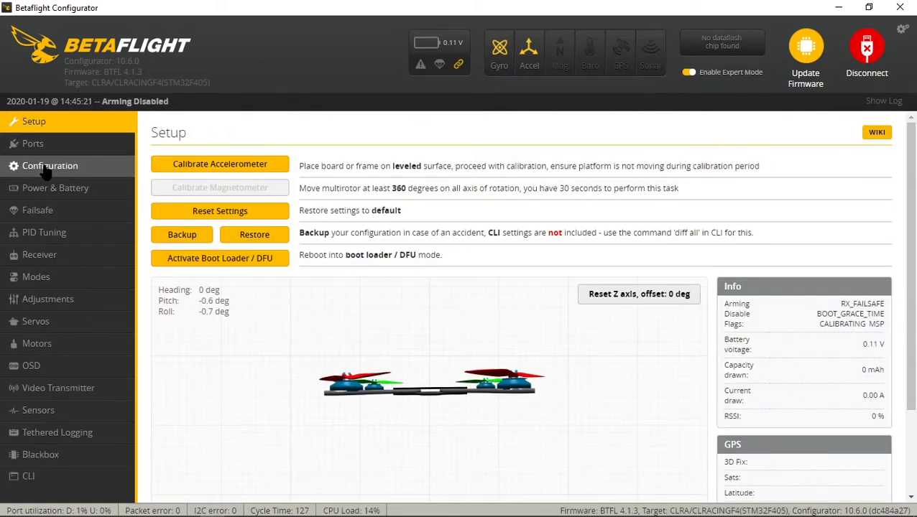
Set the RC Rate to 1.35 and the Super Rate to 0.75 for roll, pitch and yaw in Rateprofile 1.
left_click(49, 166)
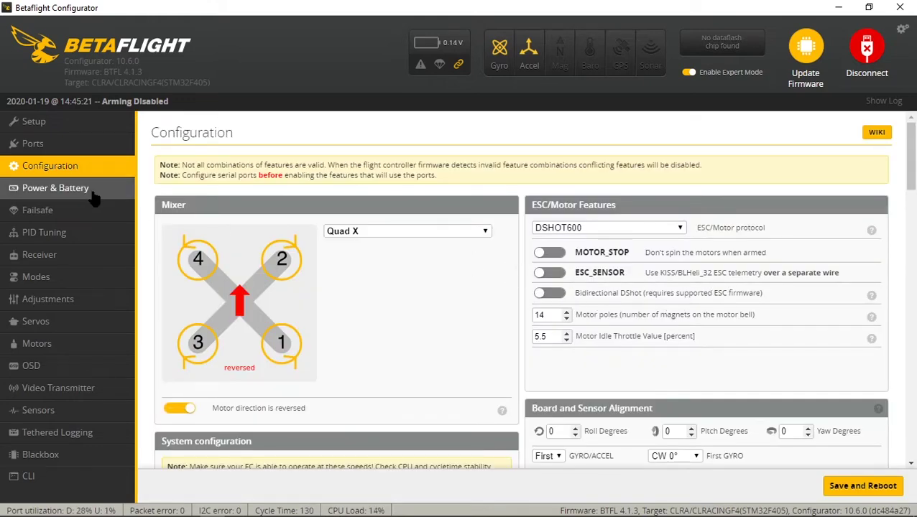
left_click(44, 232)
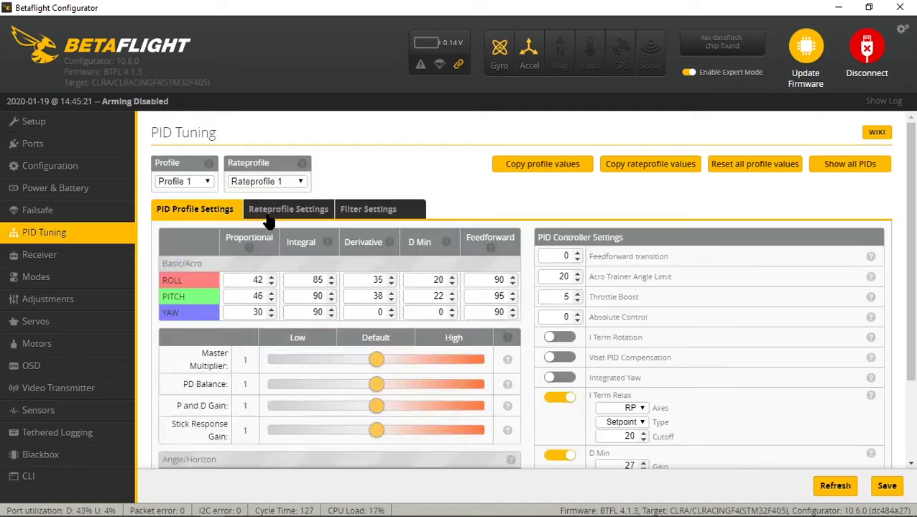
left_click(259, 210)
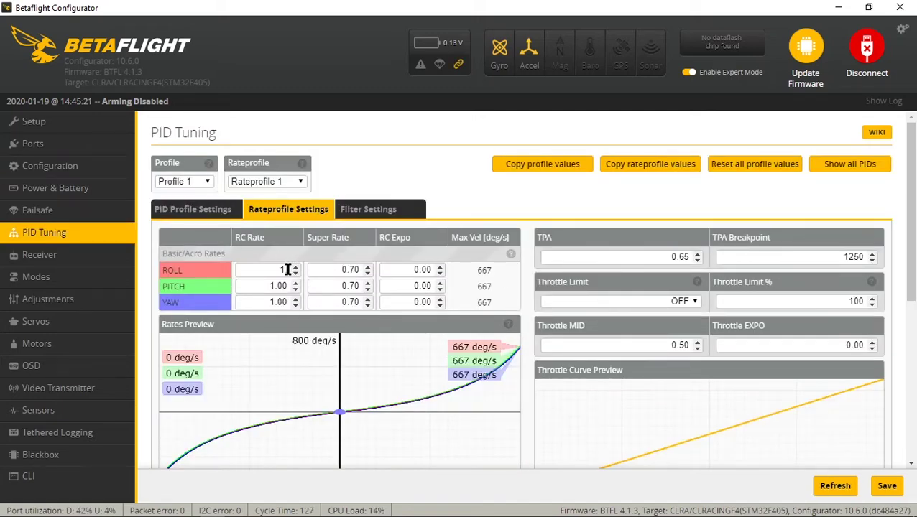
type(".35")
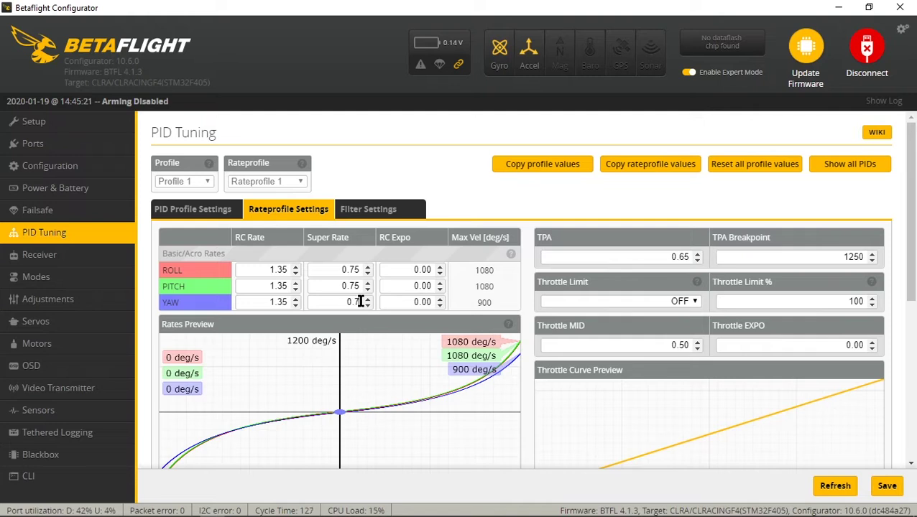
type("5")
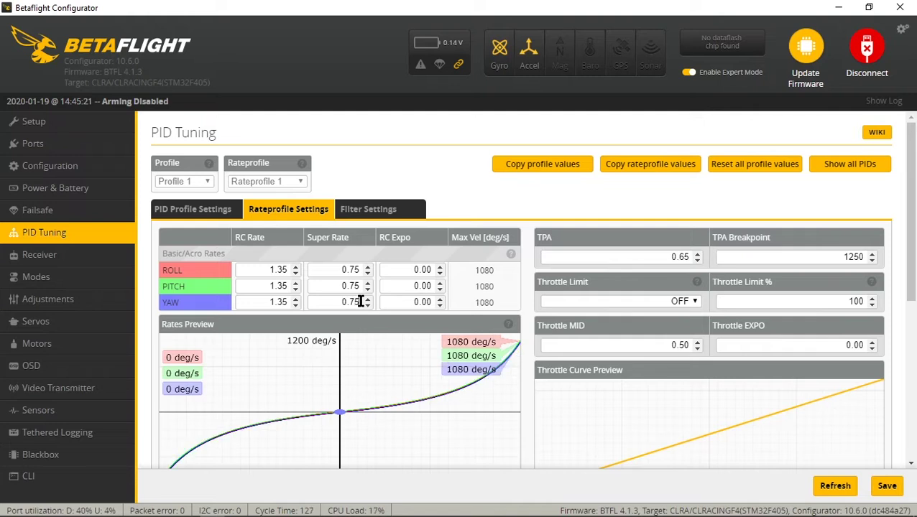
Set the RC Expo to 0.4 for roll, pitch and yaw, and save the rate settings.
left_click(430, 274)
type("0.4")
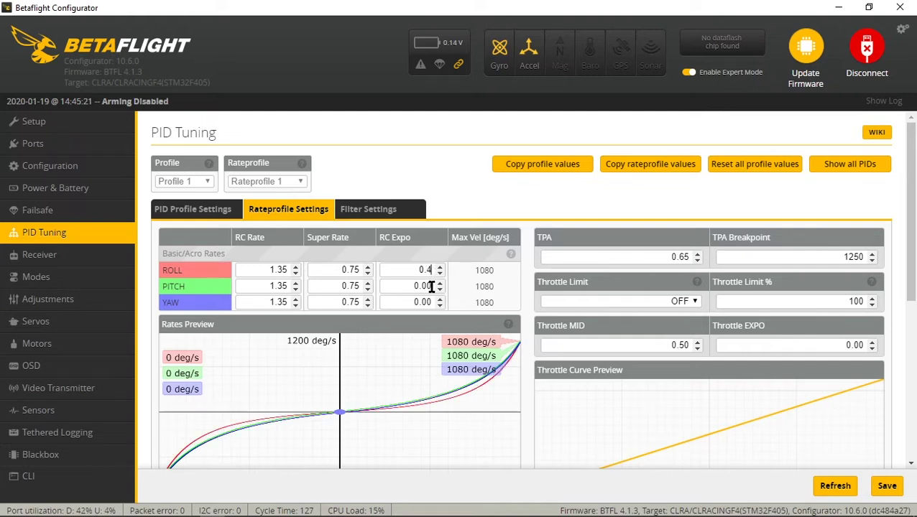
left_click(430, 286)
type("0.4")
left_click(430, 302)
type("0.4")
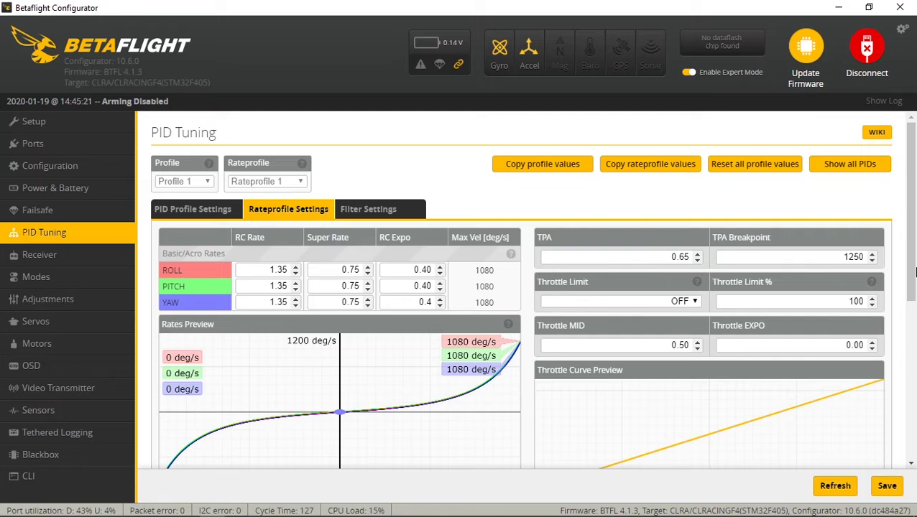
left_click(885, 486)
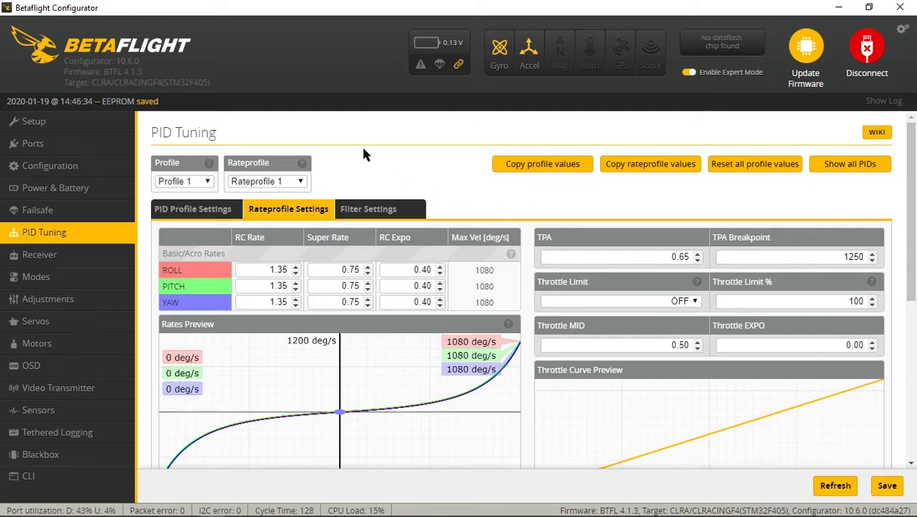
Examine the gyro, D term and dynamic notch filter settings under PID tuning.
left_click(384, 209)
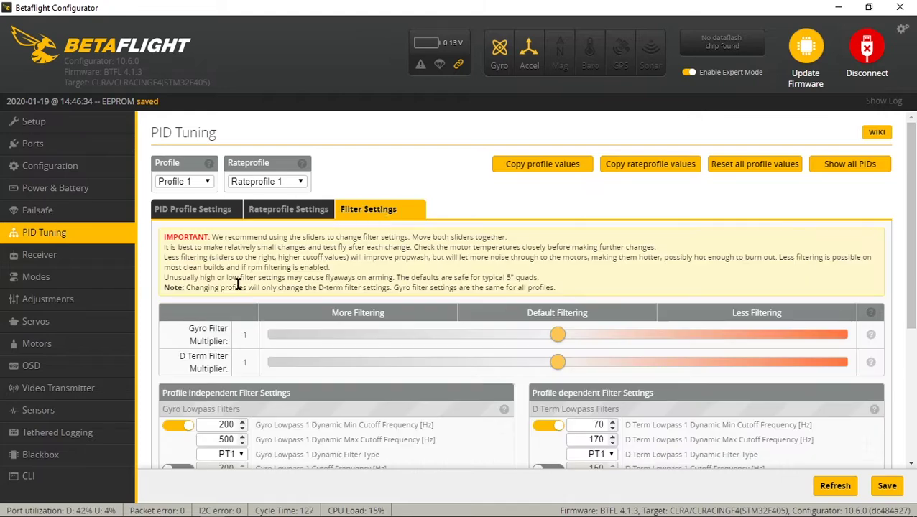
scroll(165, 366, "down", 1)
scroll(165, 367, "down", 3)
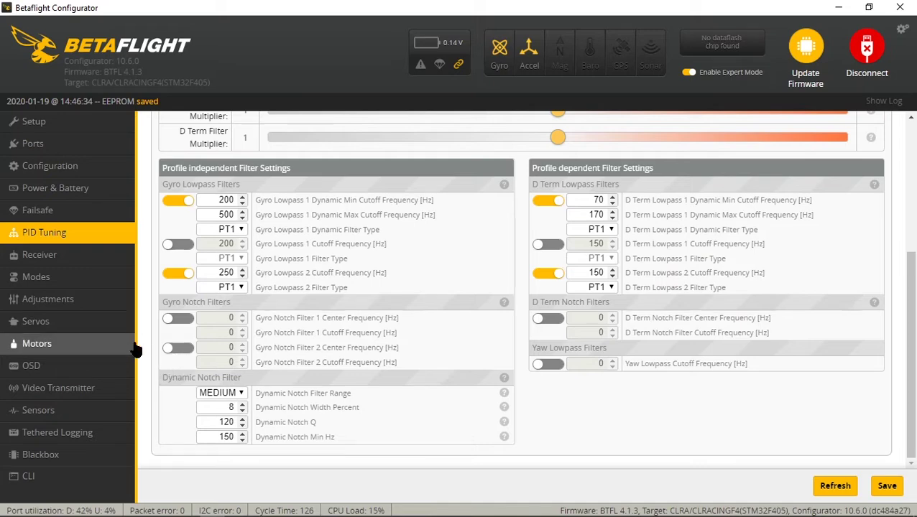
Review the Bidirectional DShot option in the ESC/motor features and the gyro and D term filter settings.
left_click(80, 166)
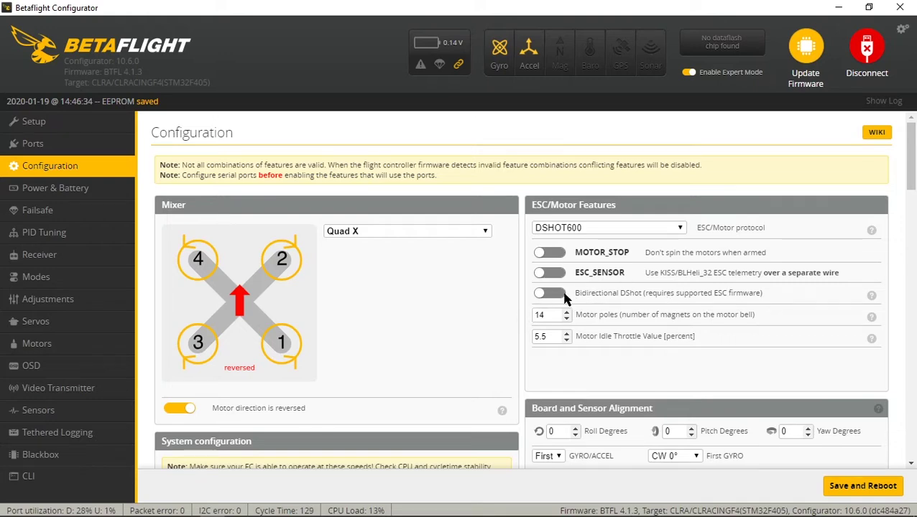
left_click(38, 233)
left_click(359, 209)
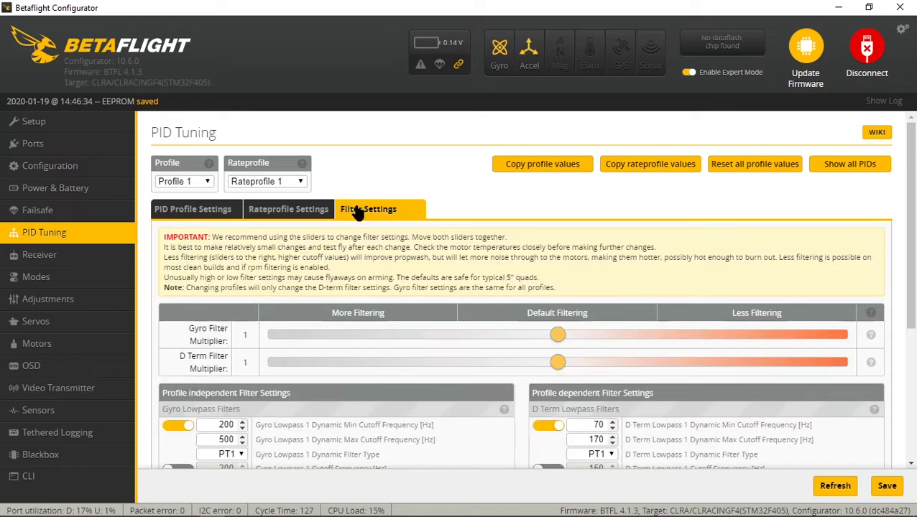
scroll(187, 420, "down", 3)
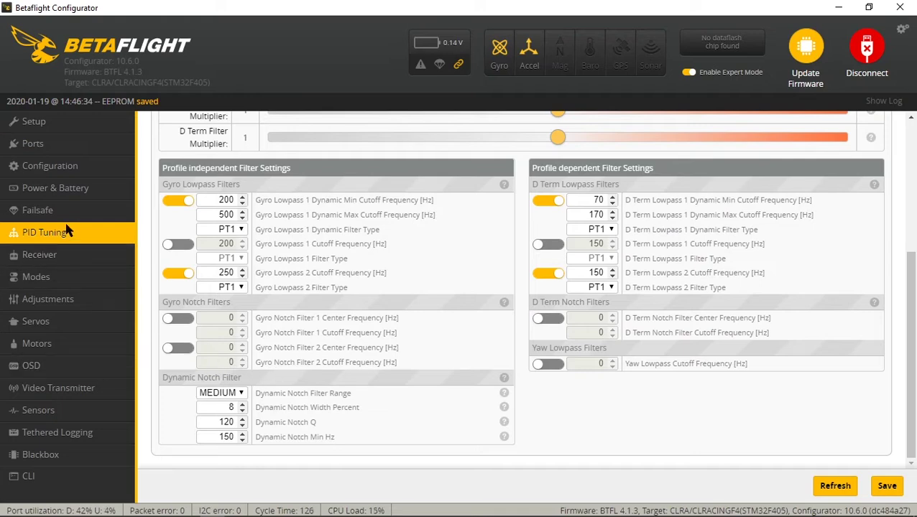
Review the receiver channels, arming and flip-over modes, motor protocol, motor test, OSD and video transmitter settings.
left_click(57, 260)
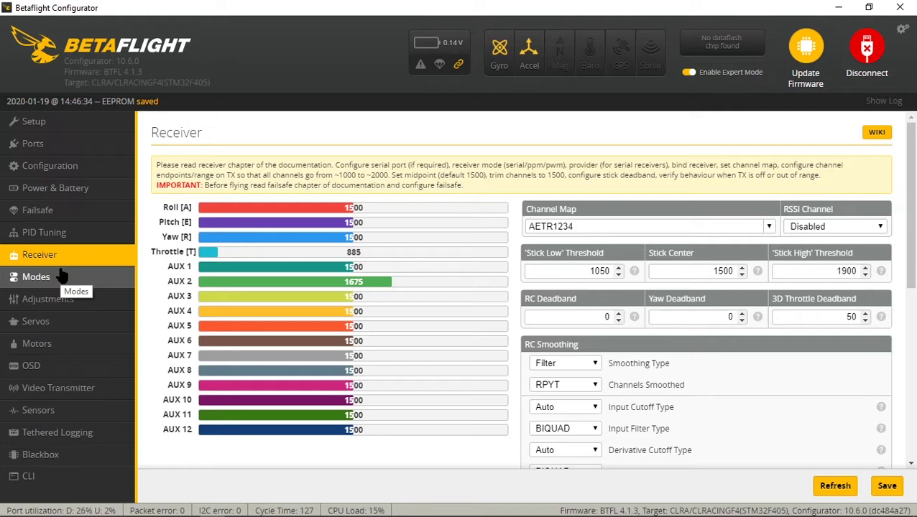
left_click(62, 278)
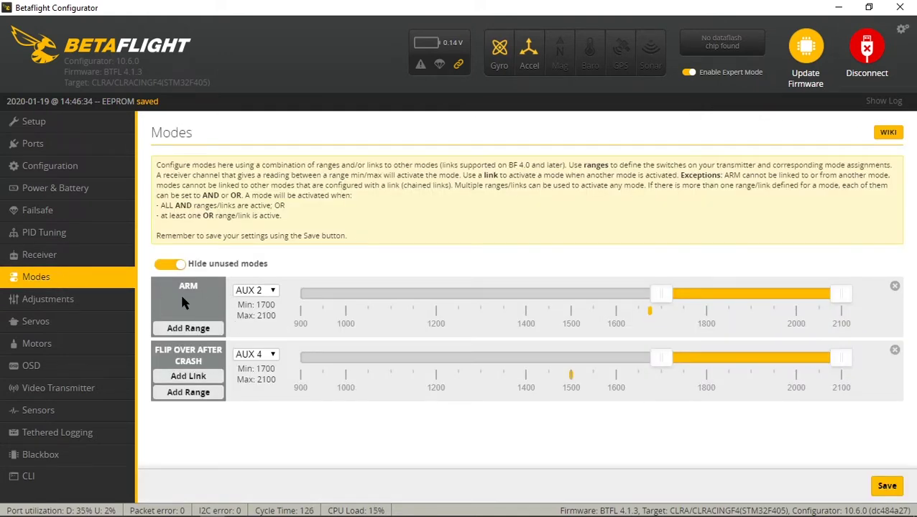
left_click(58, 345)
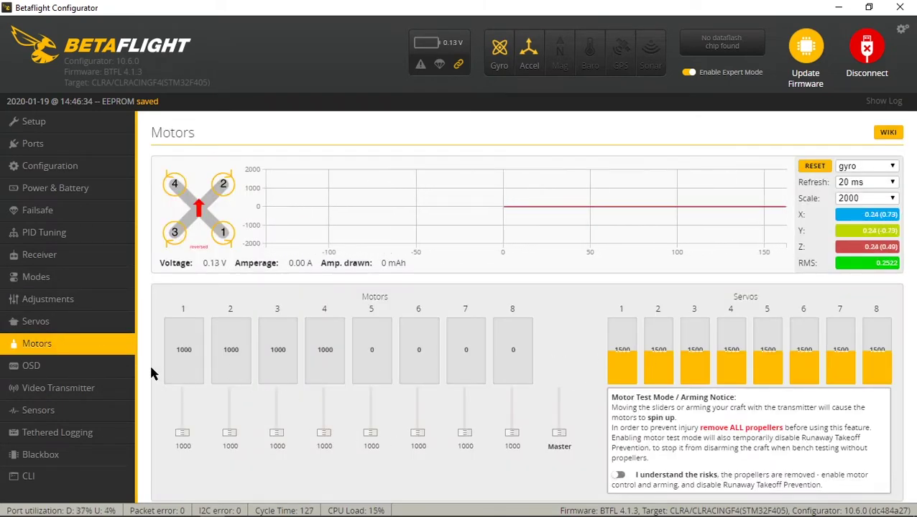
left_click(51, 166)
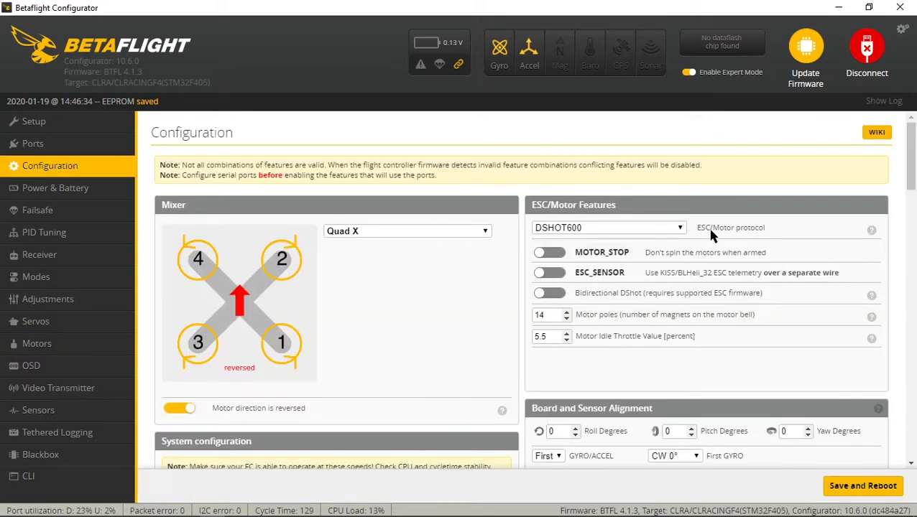
left_click(57, 348)
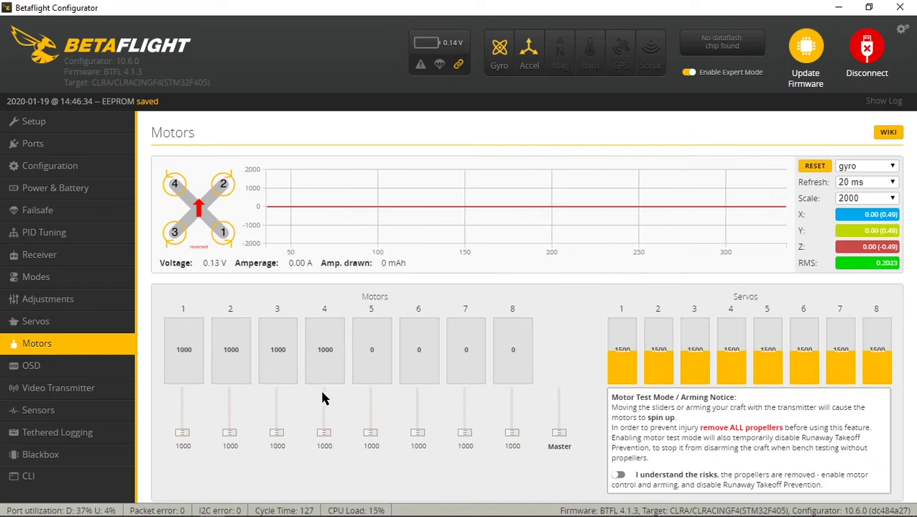
left_click(48, 367)
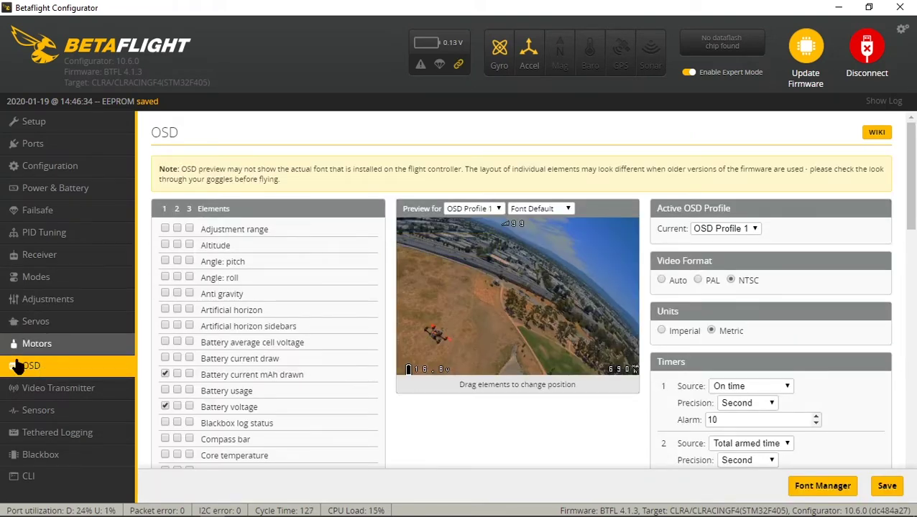
left_click(30, 391)
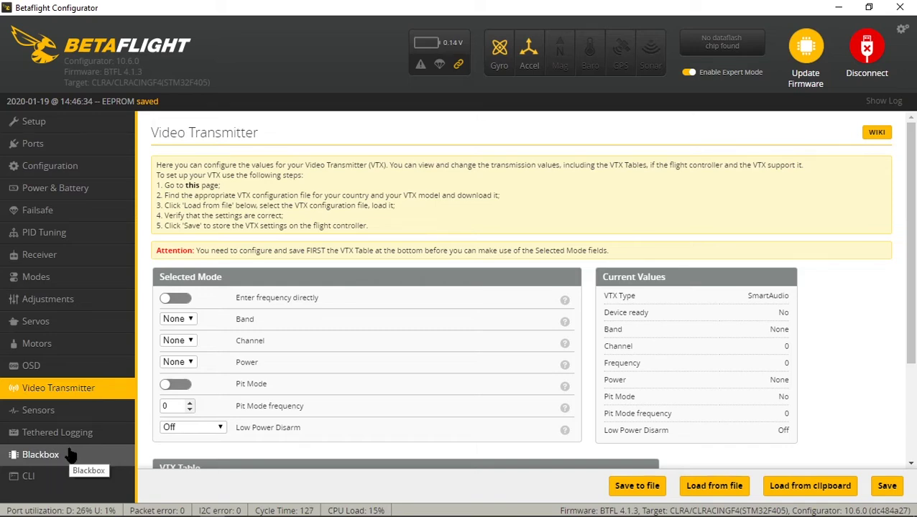
Set the Blackbox debug mode to SMARTAUDIO, and save the configuration with a reboot.
left_click(37, 457)
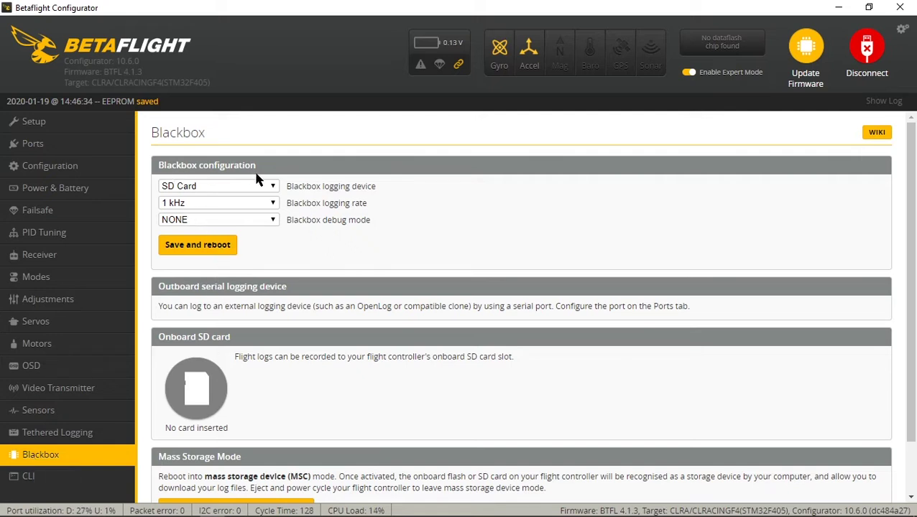
left_click(274, 220)
scroll(183, 312, "down", 5)
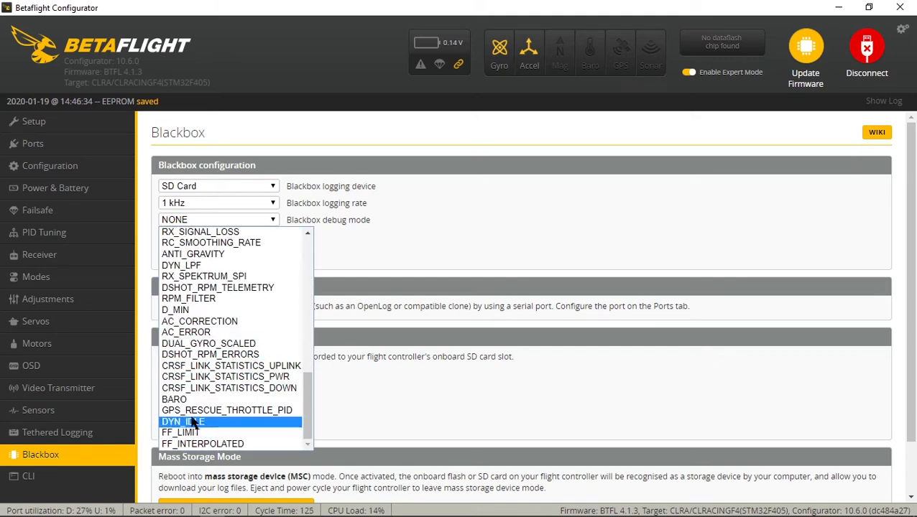
scroll(199, 398, "up", 8)
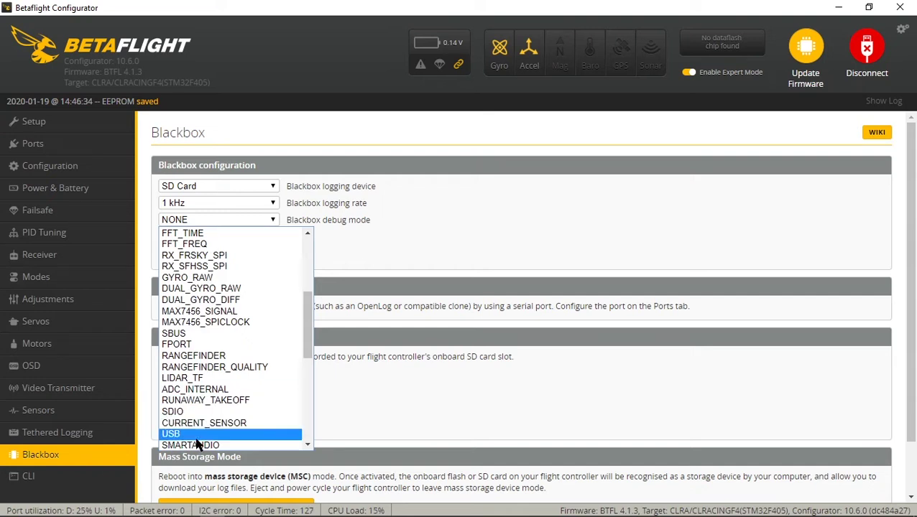
scroll(198, 438, "down", 4)
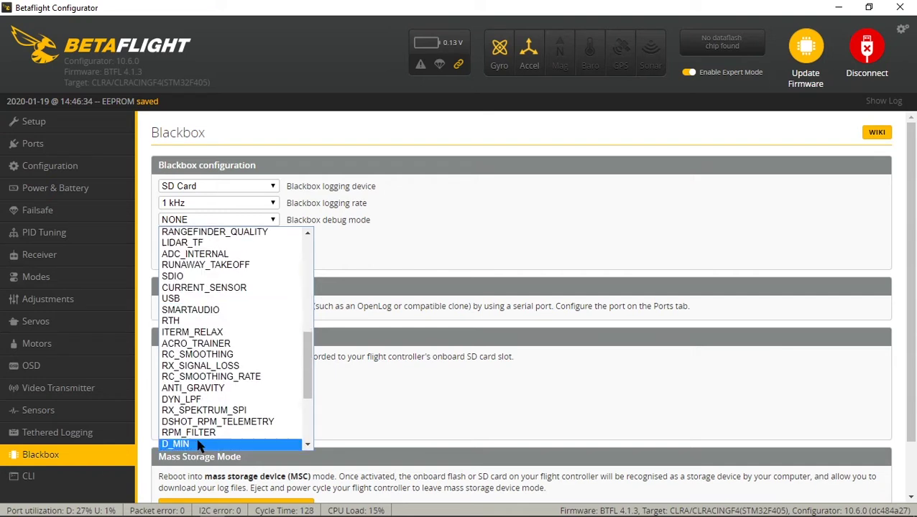
left_click(171, 313)
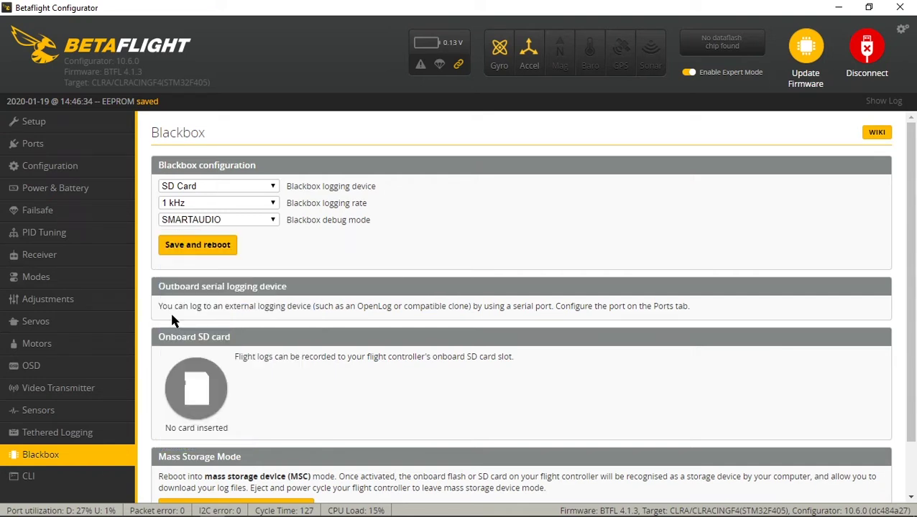
left_click(176, 248)
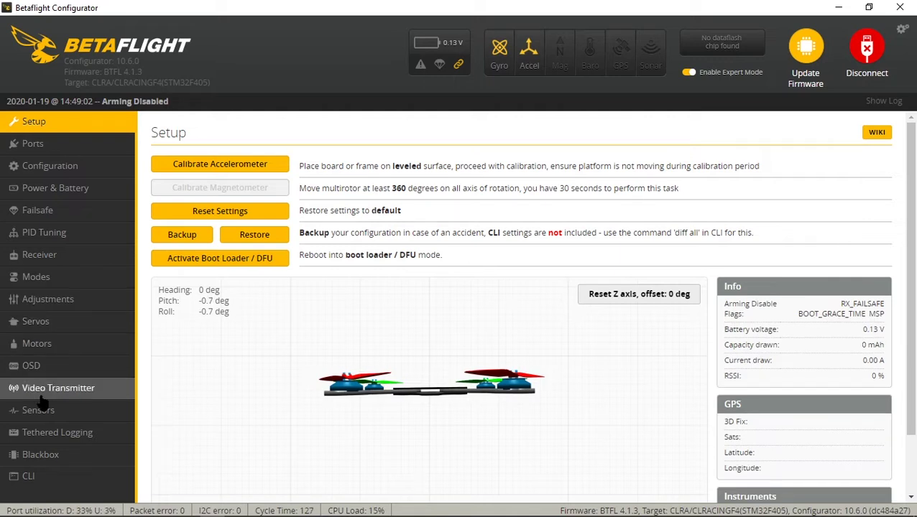
Show only the Debug graphs among the sensors, and check the SmartAudio debug values and the video transmitter's current values.
left_click(43, 412)
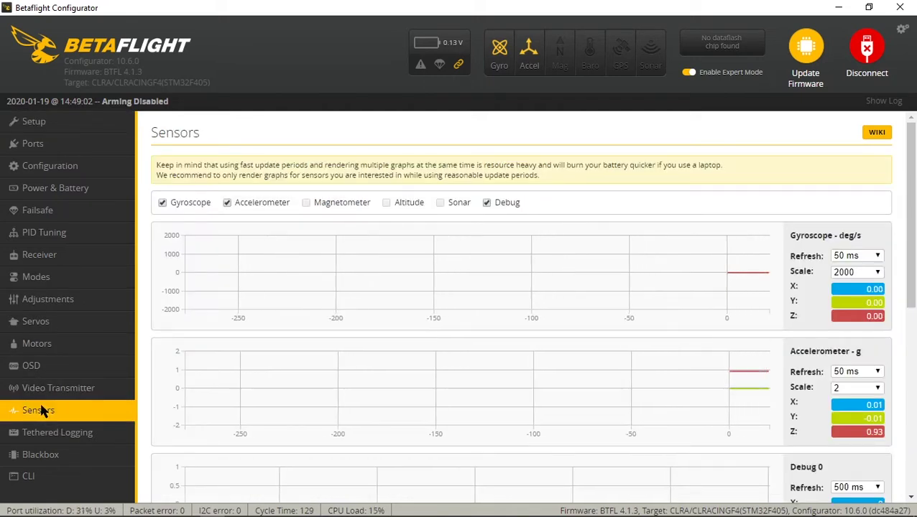
left_click(162, 203)
left_click(227, 202)
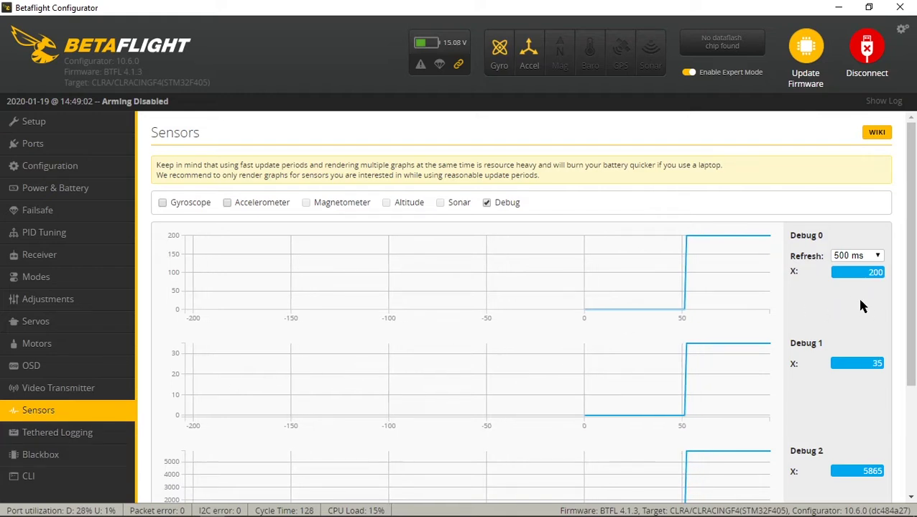
left_click(44, 388)
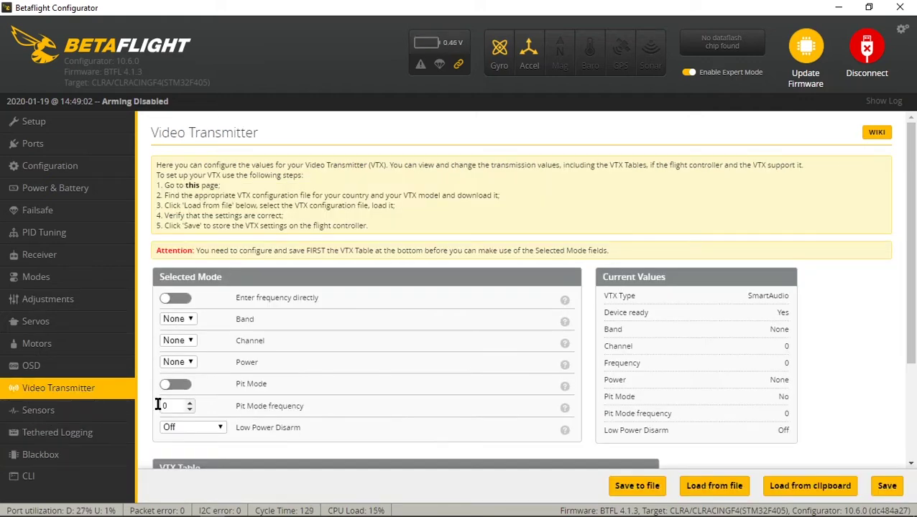
left_click(40, 411)
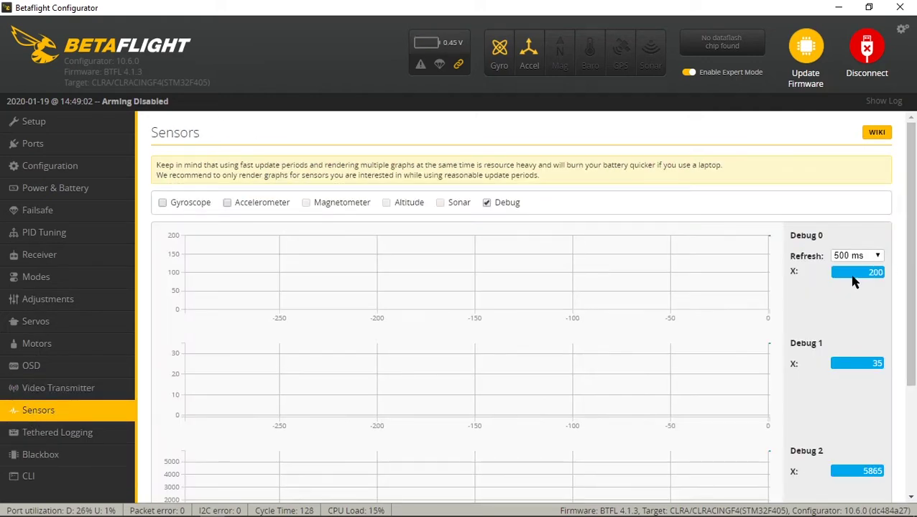
left_click(111, 387)
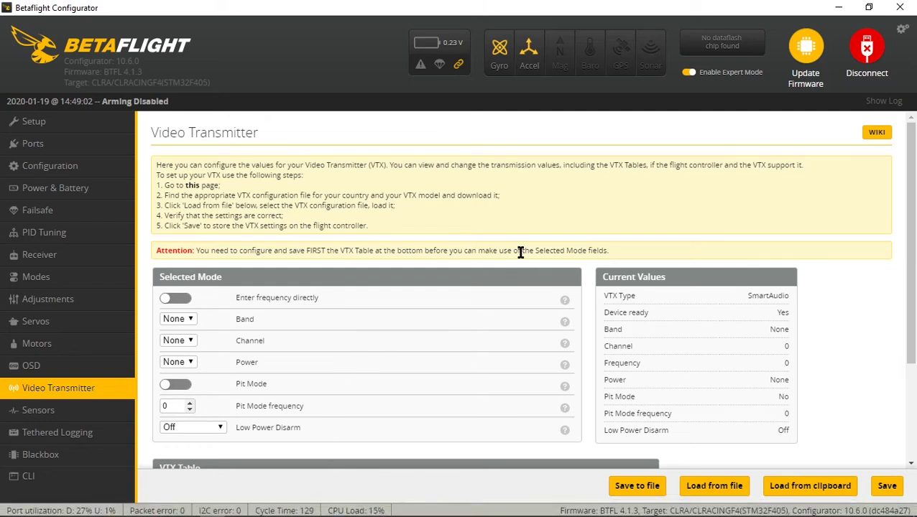
Switch to Chrome and find the TBS SmartAudio Protocol files on the Betaflight wiki's VTX Tables page.
mouse_move(151, 508)
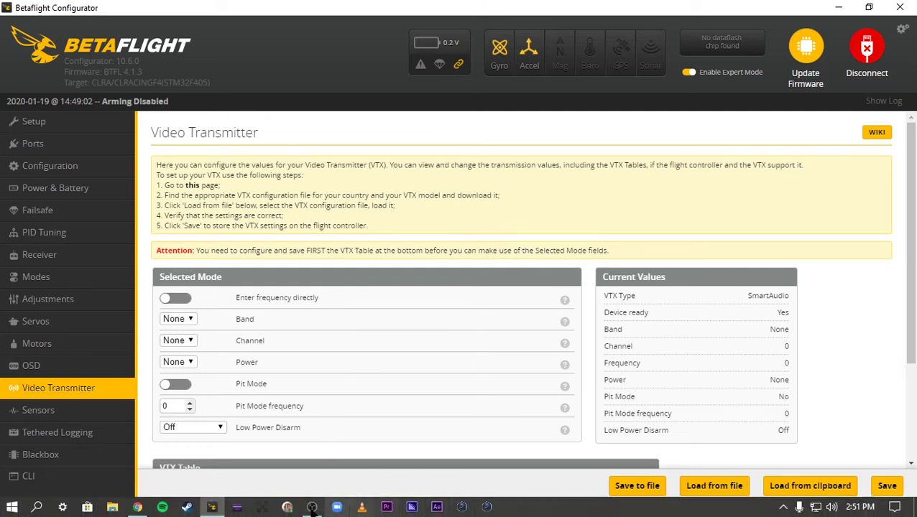
left_click(137, 507)
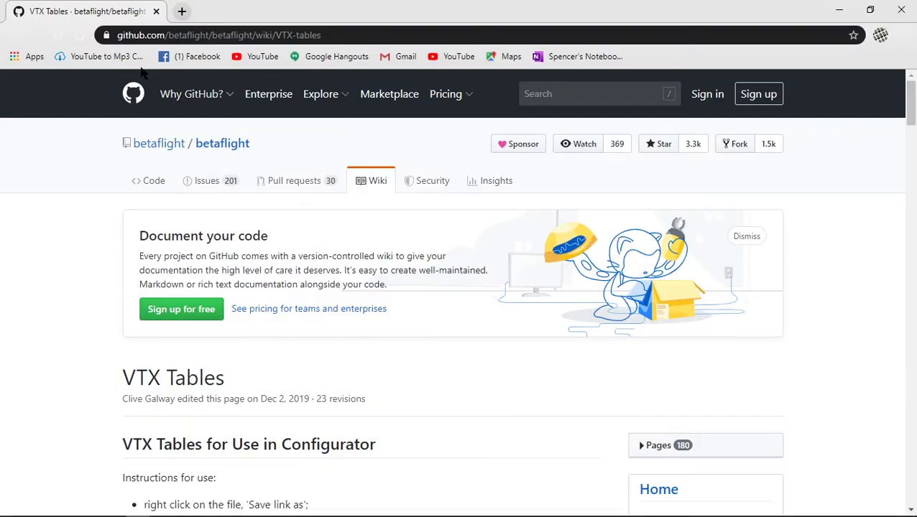
scroll(168, 395, "down", 4)
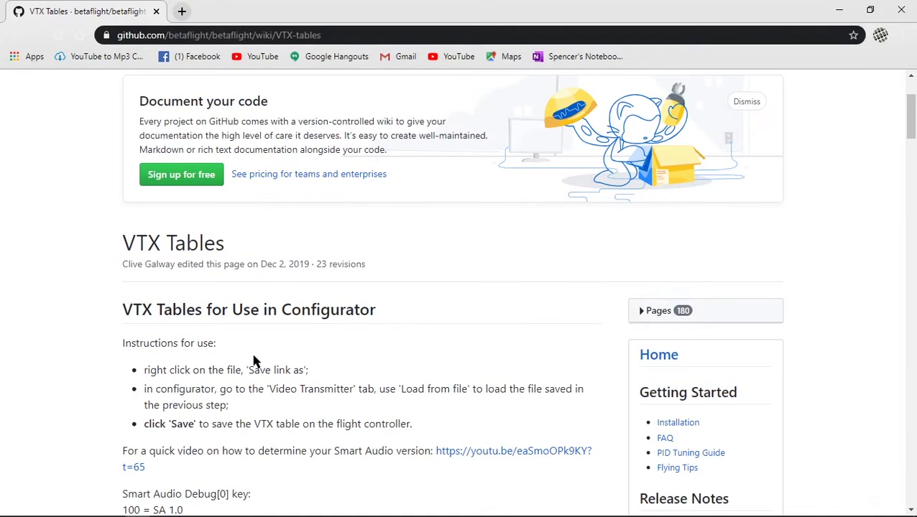
scroll(261, 354, "down", 3)
scroll(314, 366, "down", 3)
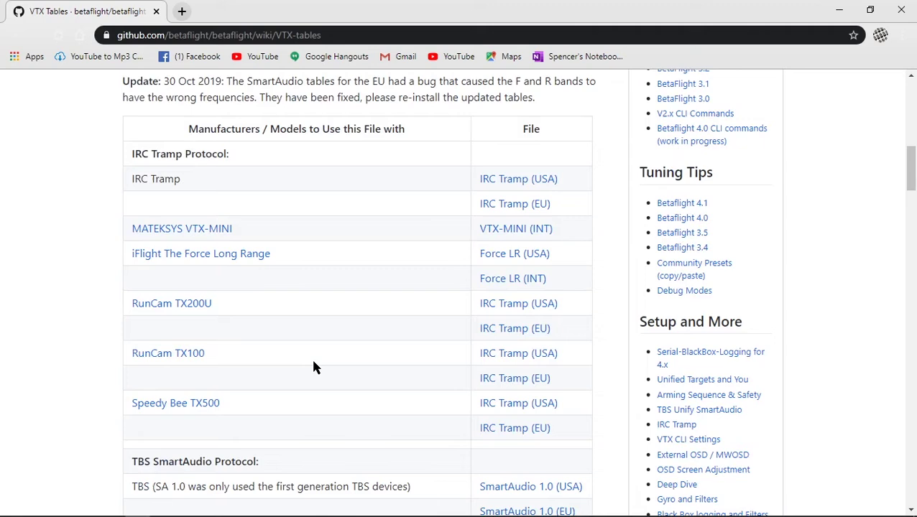
scroll(154, 352, "down", 3)
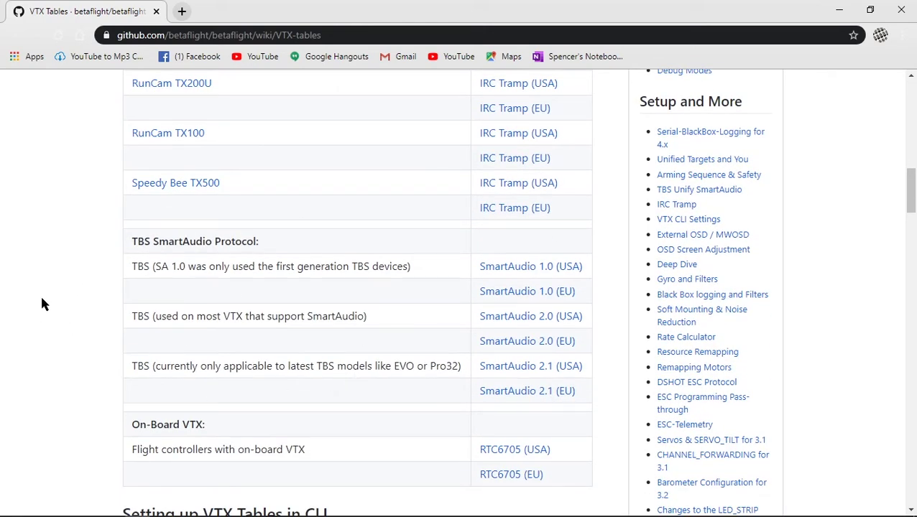
scroll(117, 352, "down", 2)
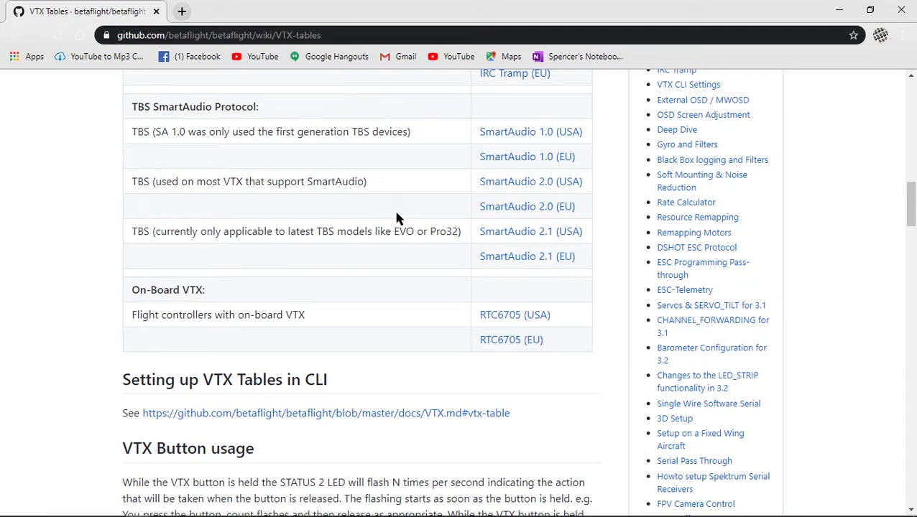
Save the SmartAudio 2.0 (USA) table as vtx_table_smart_audio_2_0_us in the VTX Tables folder, and close the browser.
left_click(502, 194)
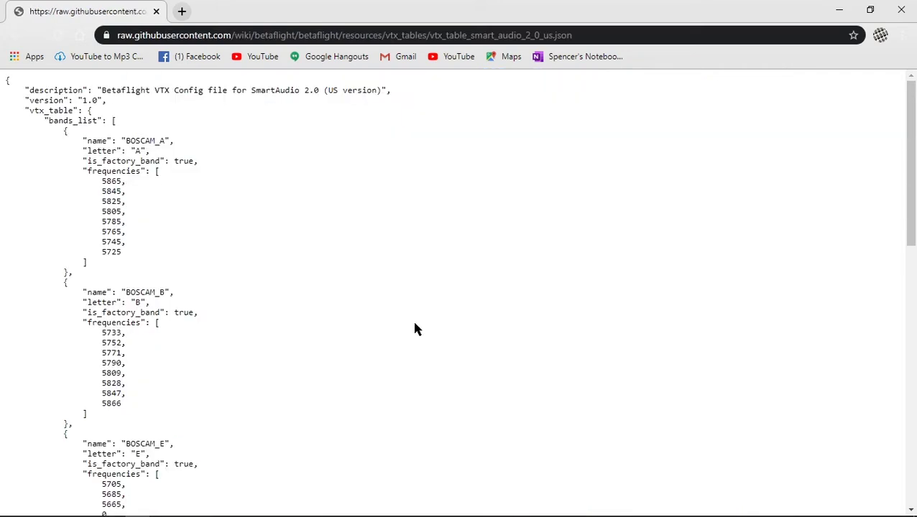
key("ctrl+s")
left_click_drag(106, 162, 104, 90)
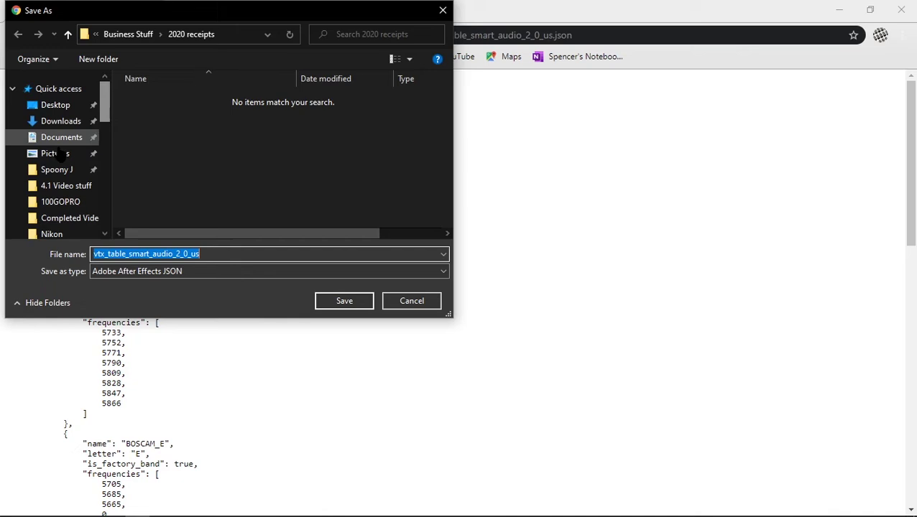
left_click(51, 168)
scroll(162, 176, "down", 1)
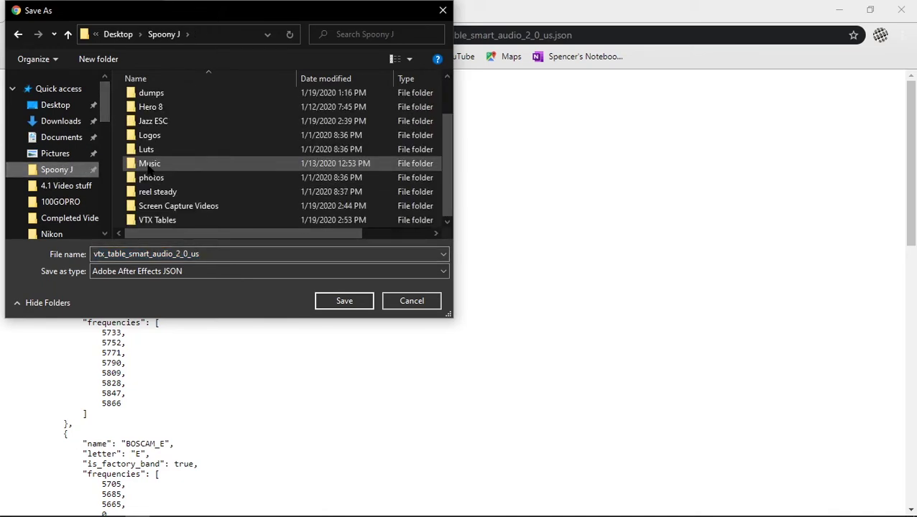
double_click(169, 221)
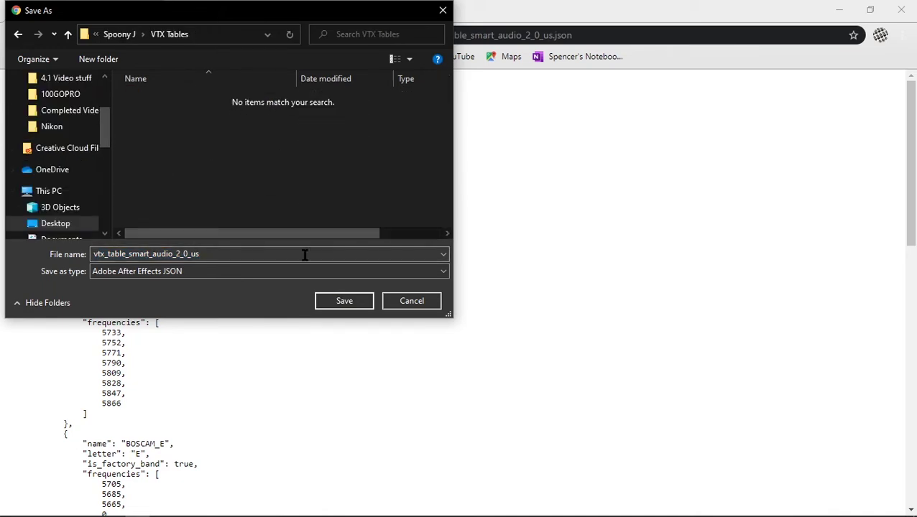
left_click(351, 307)
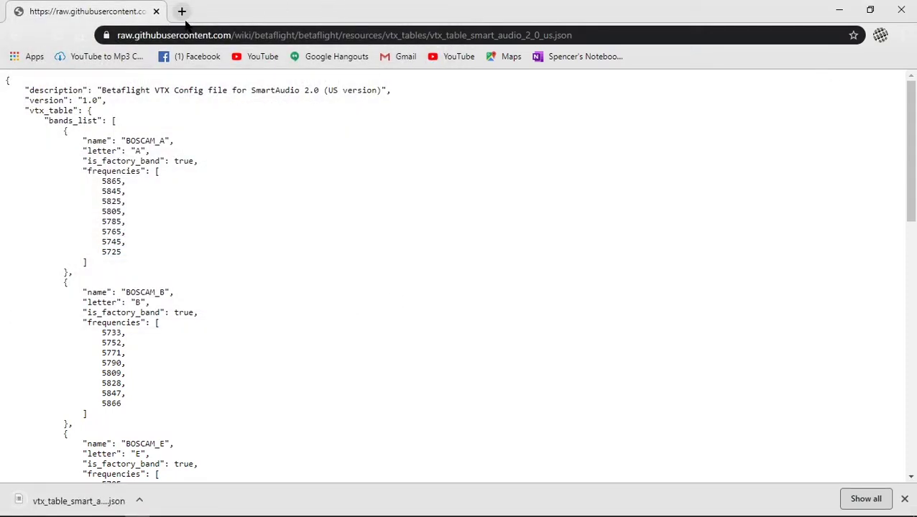
left_click(900, 10)
Load the VTX table from vtx_table_smart_audio_2_0_us in the VTX Tables folder and save it to the flight controller.
scroll(788, 424, "down", 1)
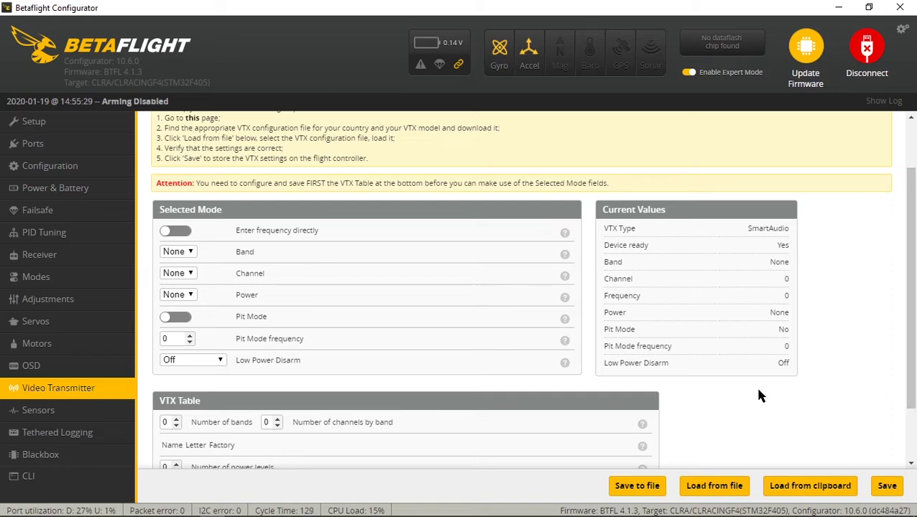
scroll(189, 312, "down", 1)
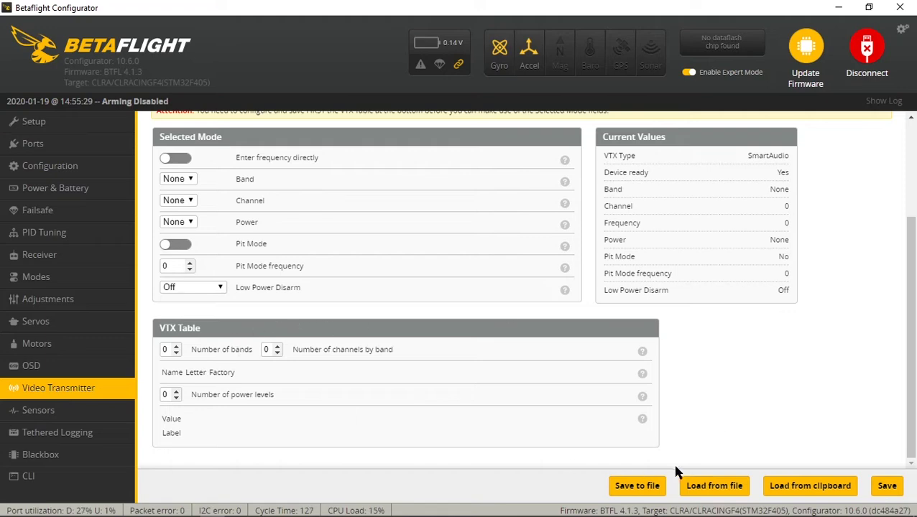
left_click(708, 487)
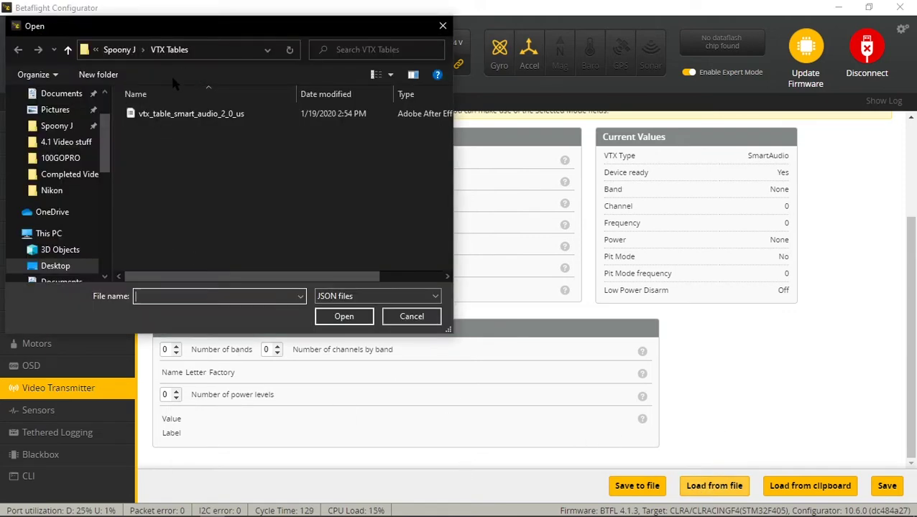
left_click(176, 115)
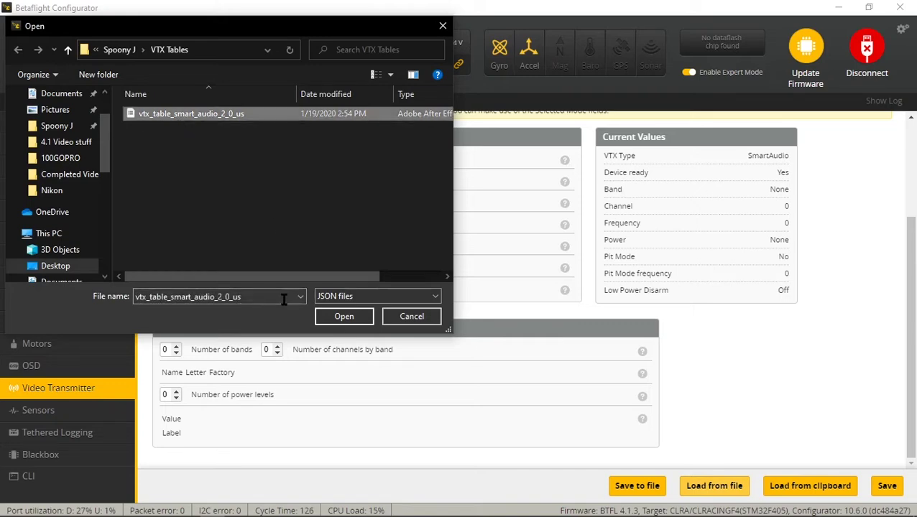
left_click(344, 317)
scroll(304, 373, "down", 4)
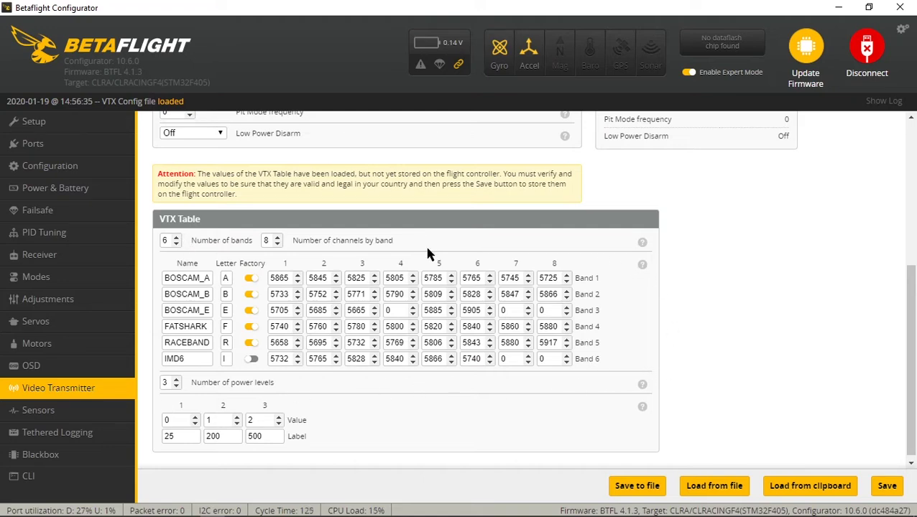
left_click(886, 485)
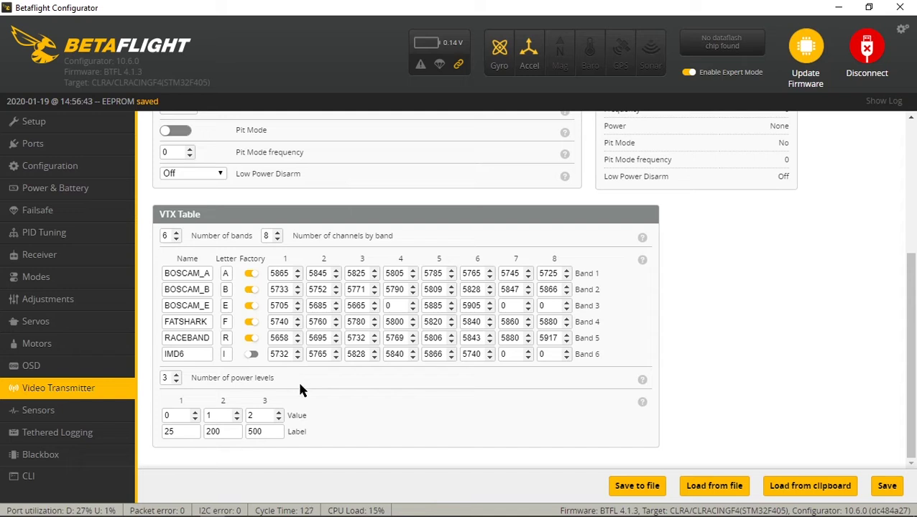
Set the VTX table to 4 power levels, label level 3 as 400 and level 4 as 600 with value 3, and save.
left_click(178, 375)
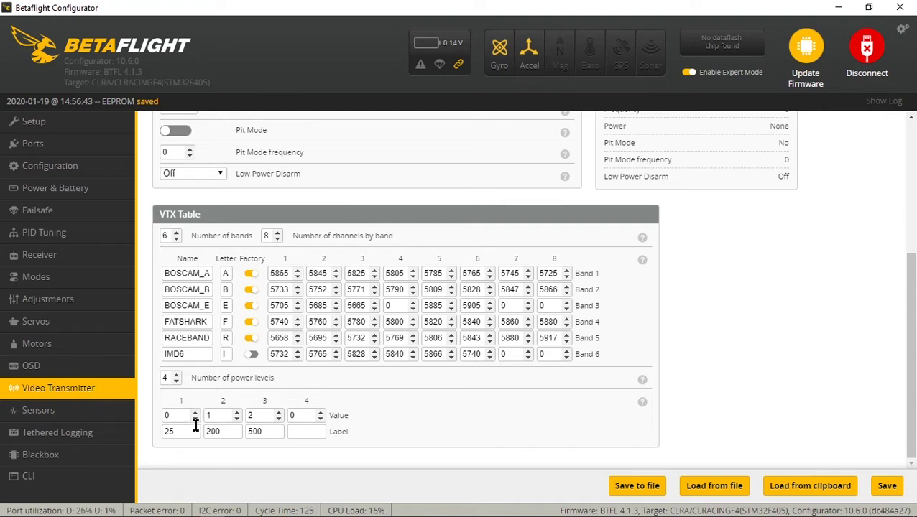
double_click(251, 431)
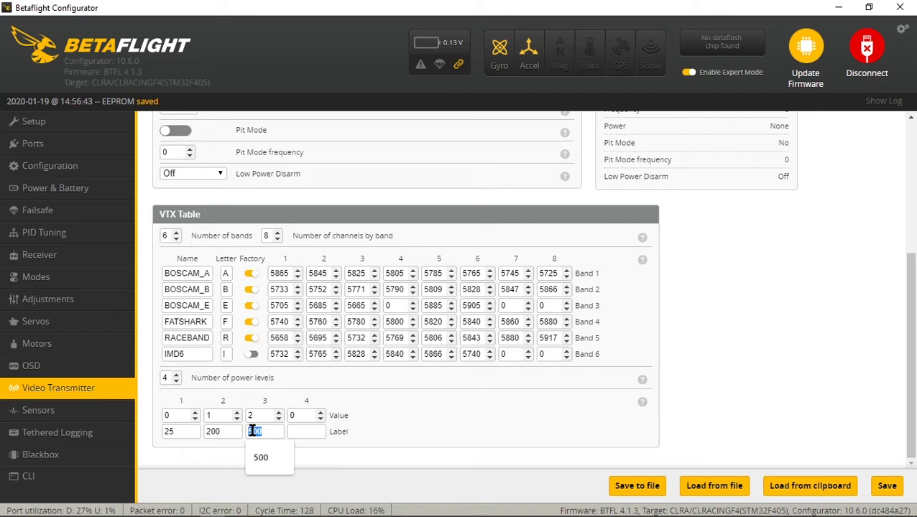
type("400")
left_click(296, 430)
left_click(300, 459)
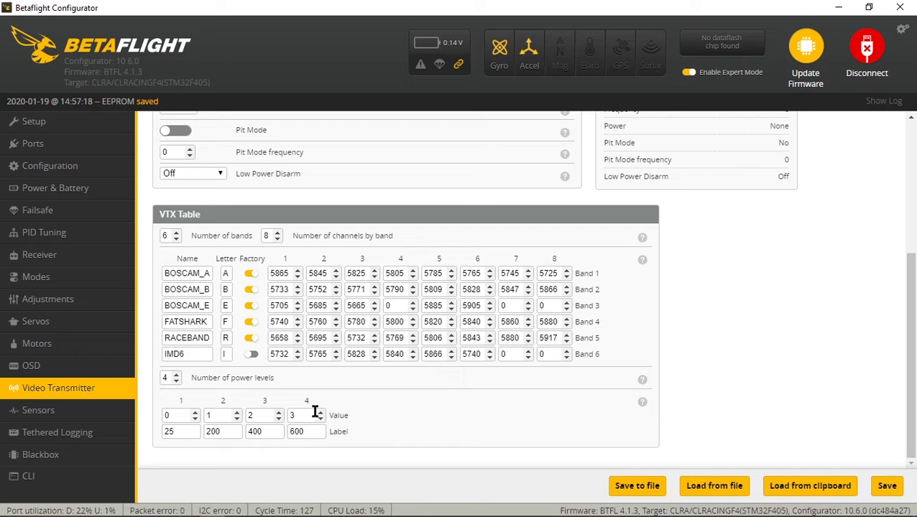
left_click(883, 496)
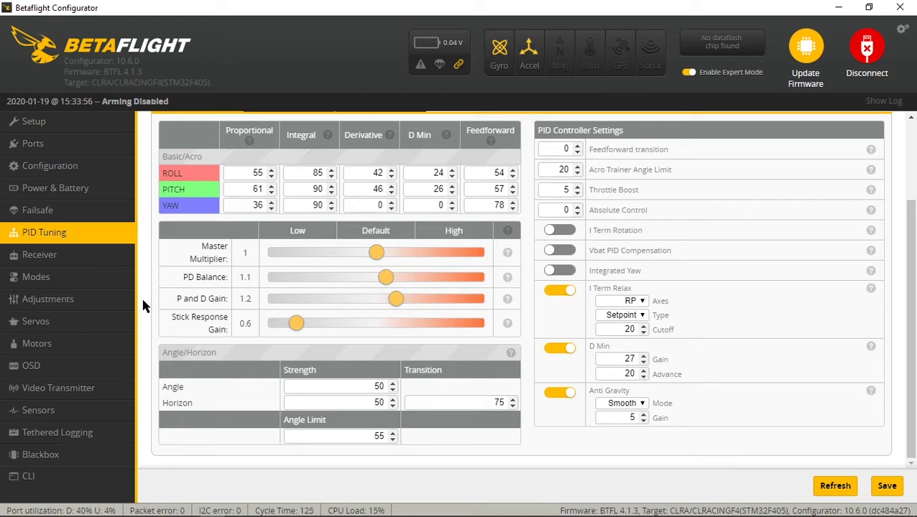
Review the PID profile, the stored video transmitter settings, and the mixer, ESC/motor and system configuration.
scroll(140, 299, "up", 3)
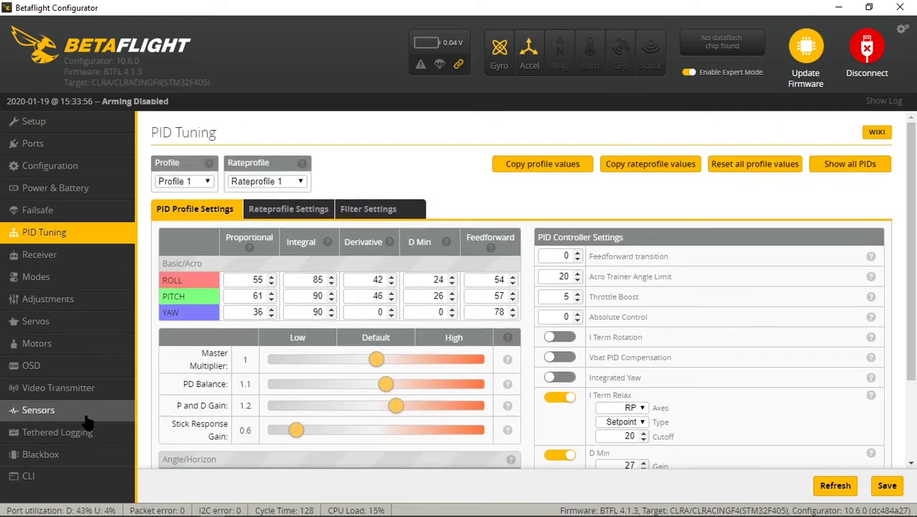
left_click(54, 385)
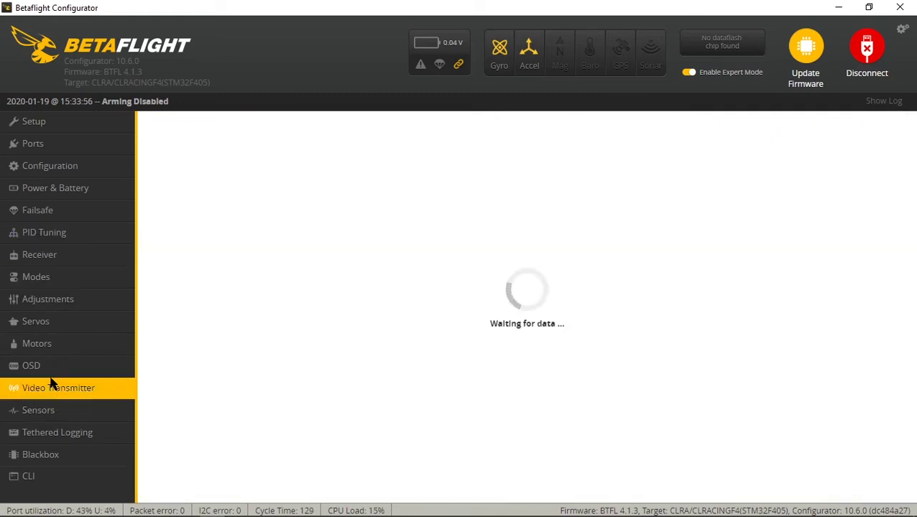
scroll(270, 332, "down", 3)
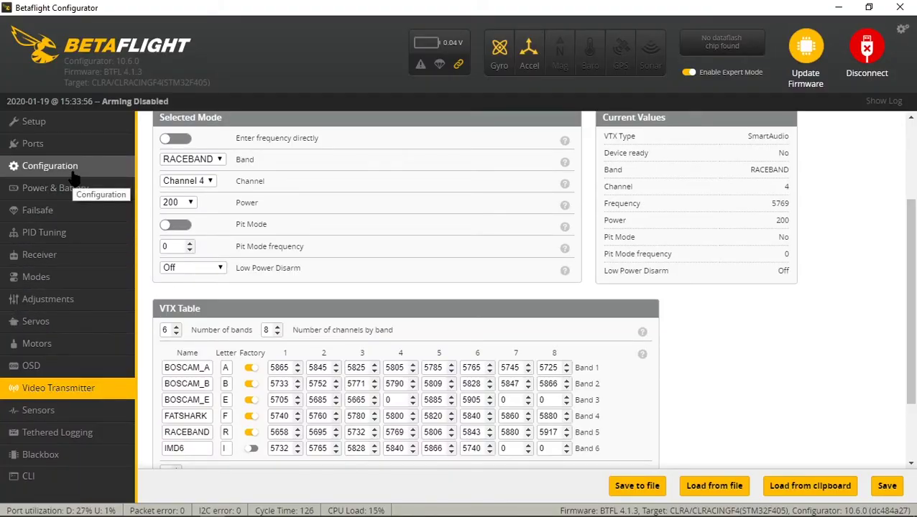
left_click(63, 233)
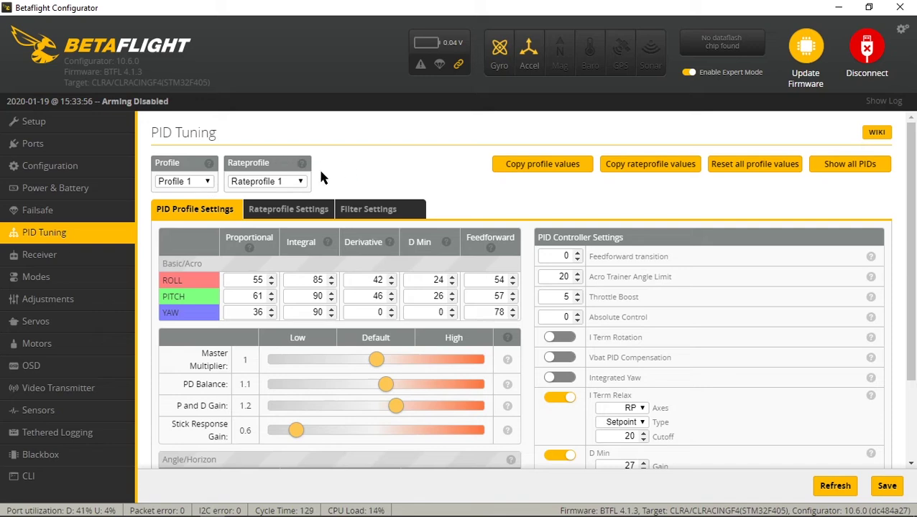
left_click(79, 169)
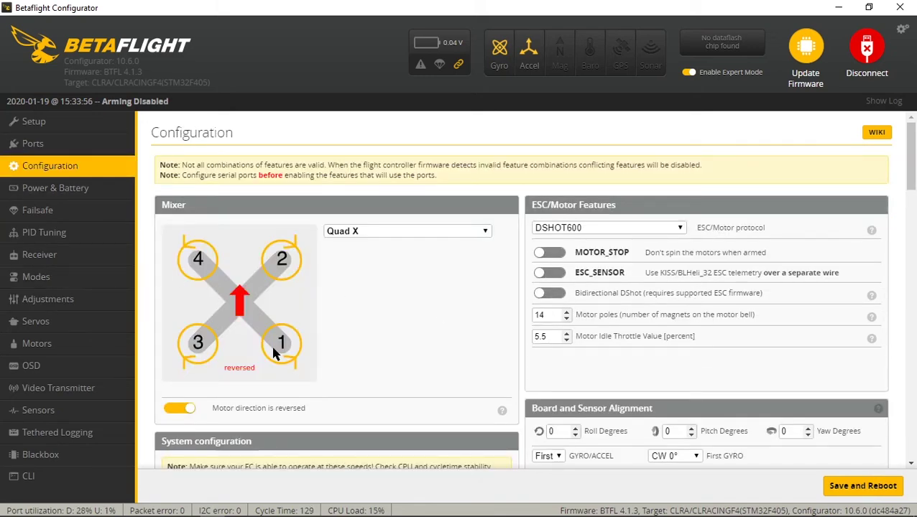
scroll(147, 334, "down", 4)
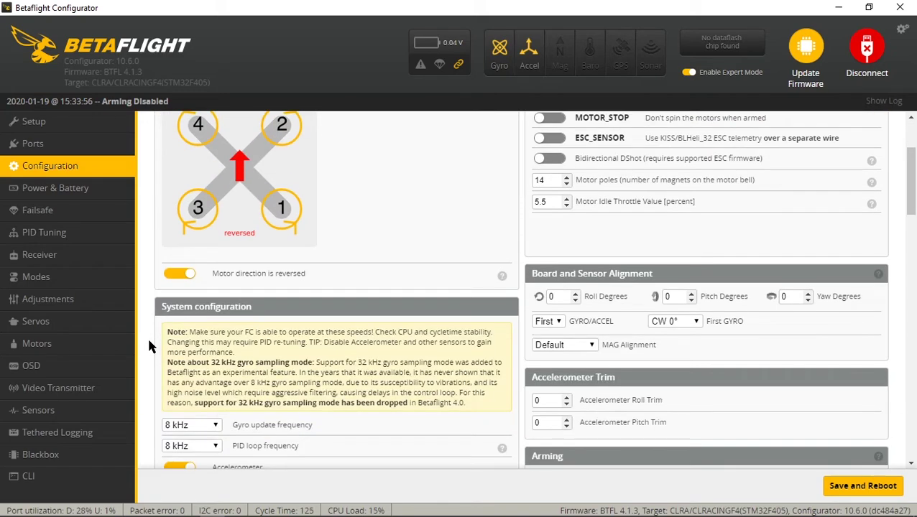
scroll(146, 337, "up", 2)
scroll(703, 270, "up", 2)
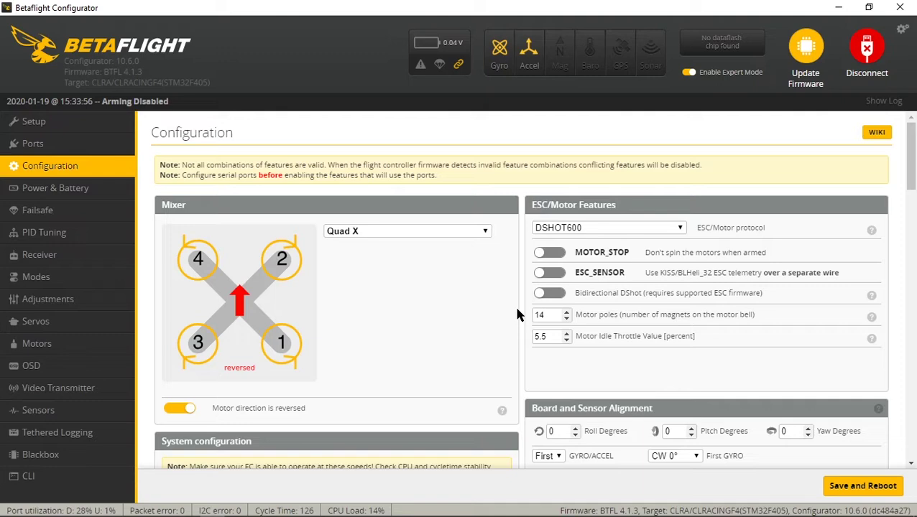
scroll(516, 316, "down", 2)
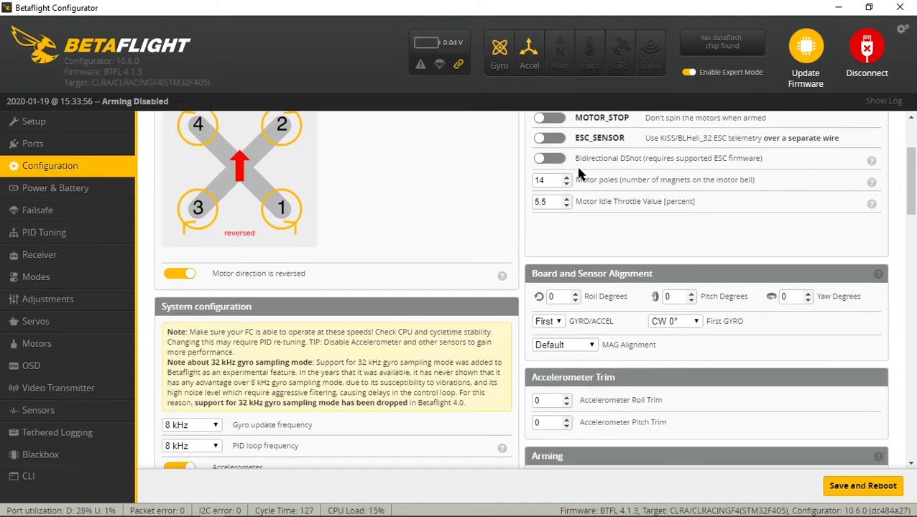
Disconnect the flight controller, switch to BLHeli Configurator, connect on COM3 at 115200, and read the ESC setup.
left_click(856, 52)
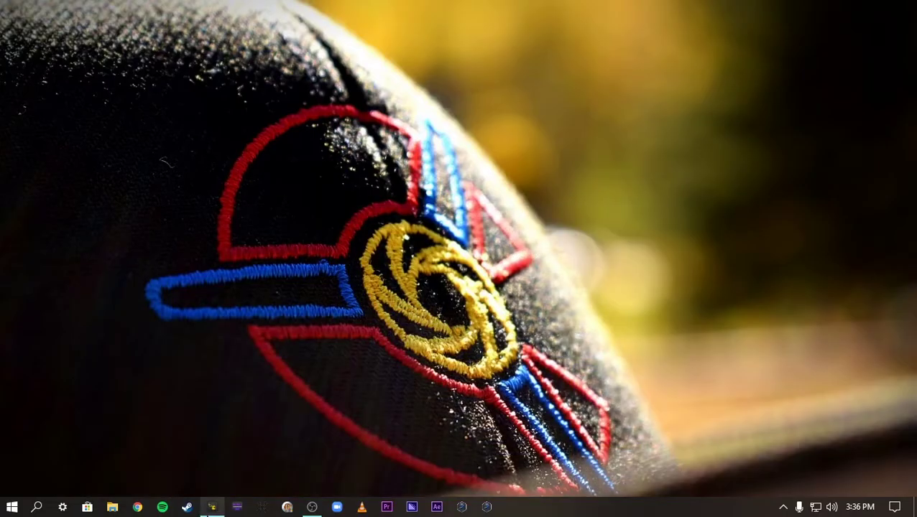
left_click(239, 507)
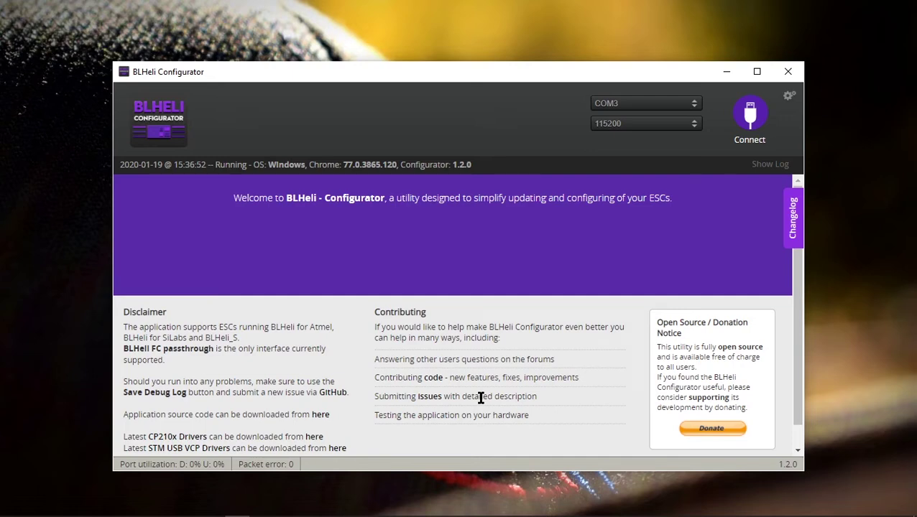
left_click(751, 115)
left_click(758, 71)
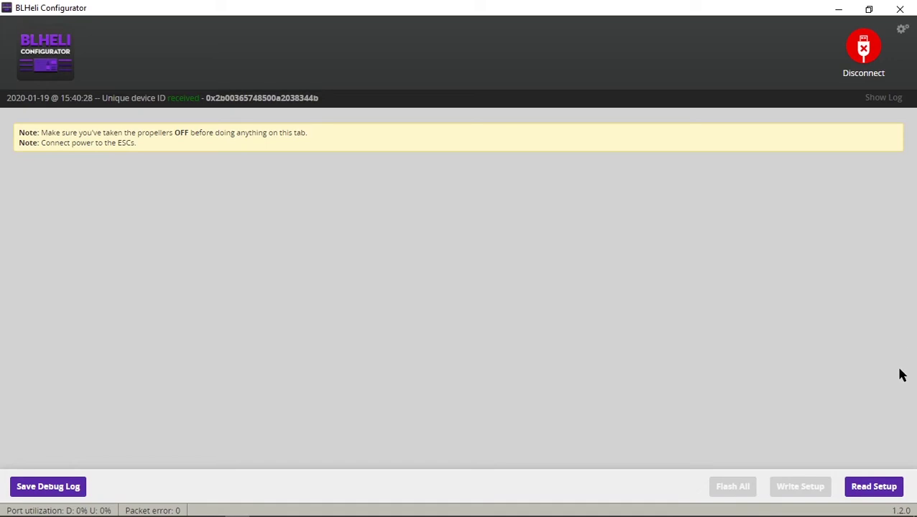
left_click(872, 486)
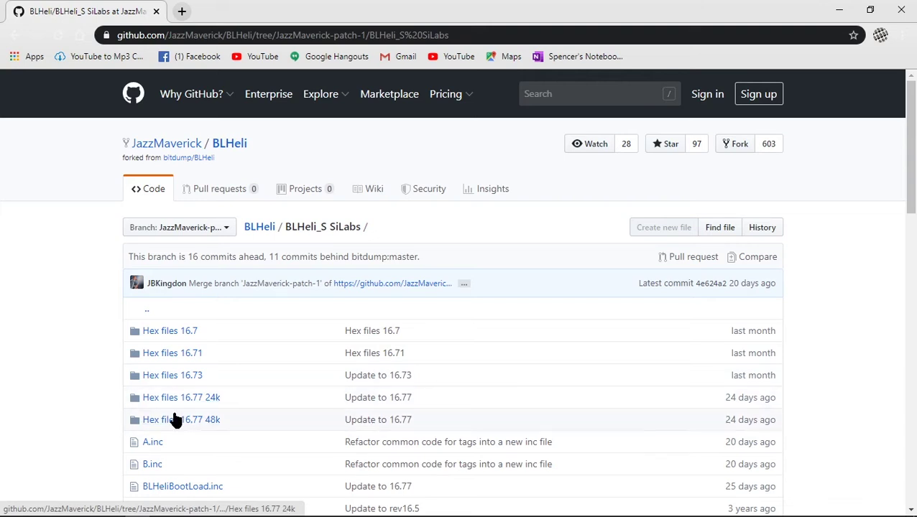
Switch to Chrome and open C_H_25_REV16_73.HEX from the Hex files 16.73 folder of the JazzMaverick BLHeli_S SiLabs repository.
left_click(187, 380)
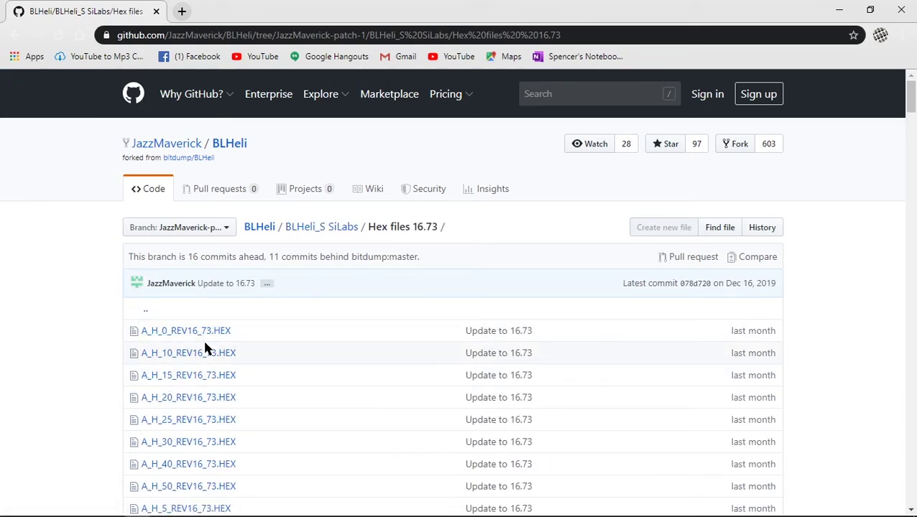
scroll(237, 342, "down", 6)
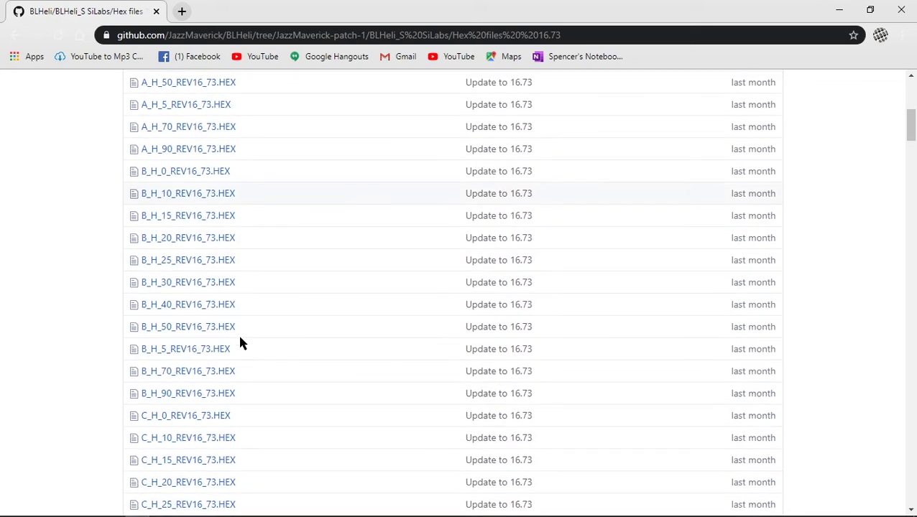
scroll(239, 342, "down", 1)
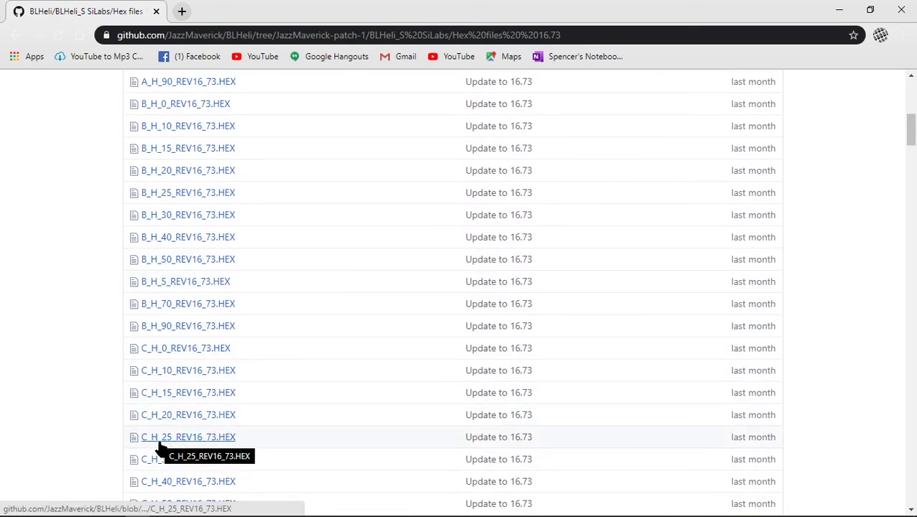
left_click(209, 438)
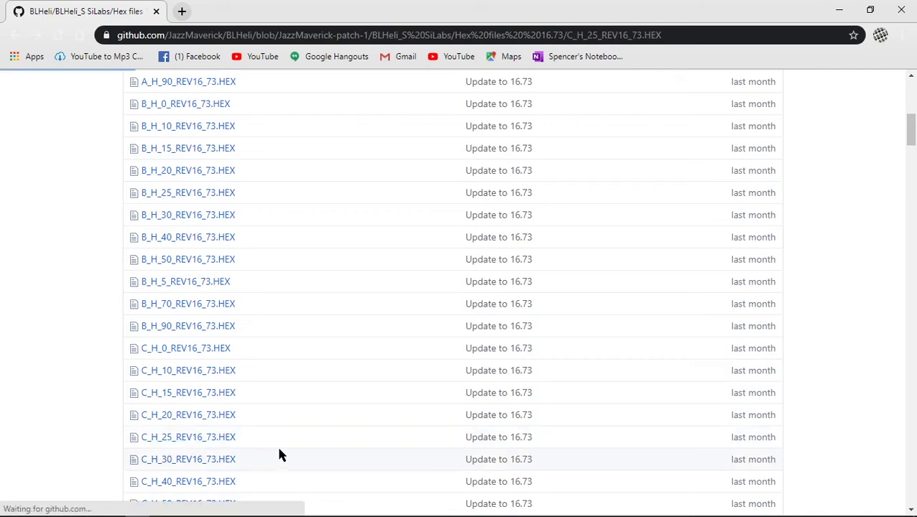
scroll(298, 442, "down", 1)
scroll(298, 442, "down", 2)
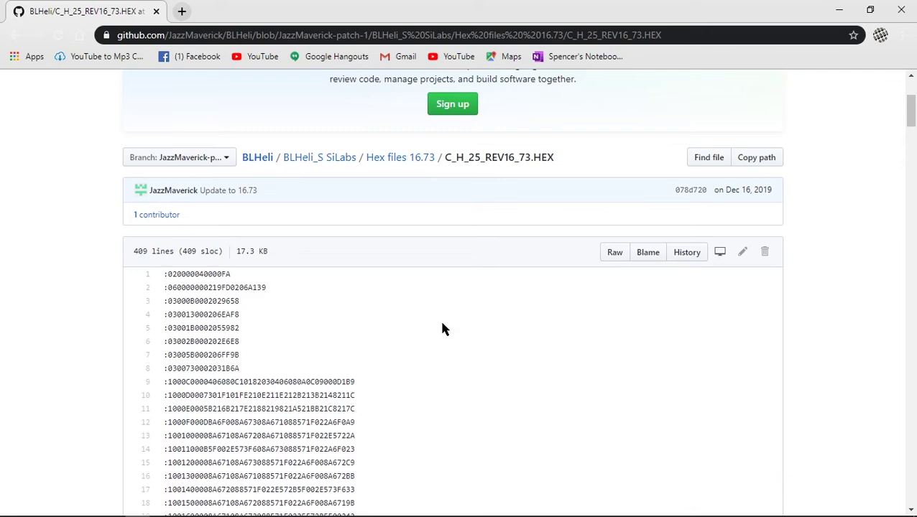
Save the raw hex file as C_H_25_REV16_73 in the Jazz ESC folder inside Spoony J.
right_click(617, 253)
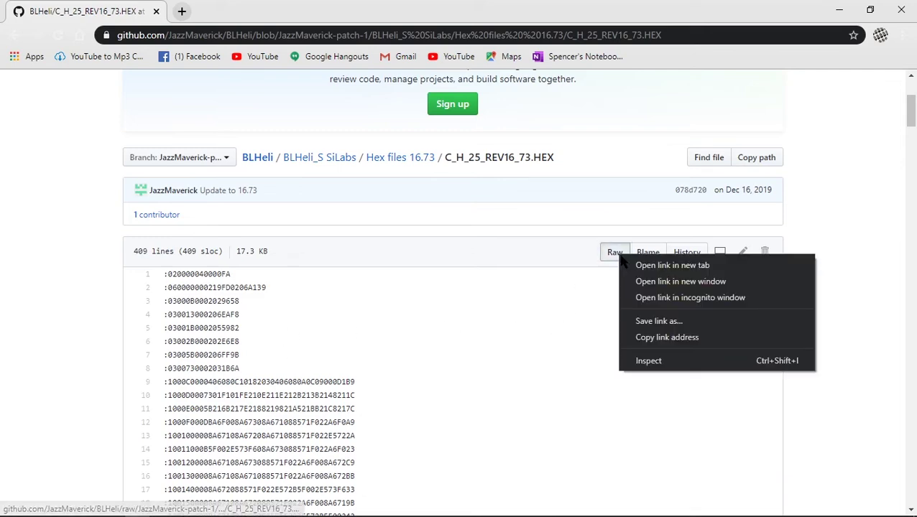
left_click(658, 322)
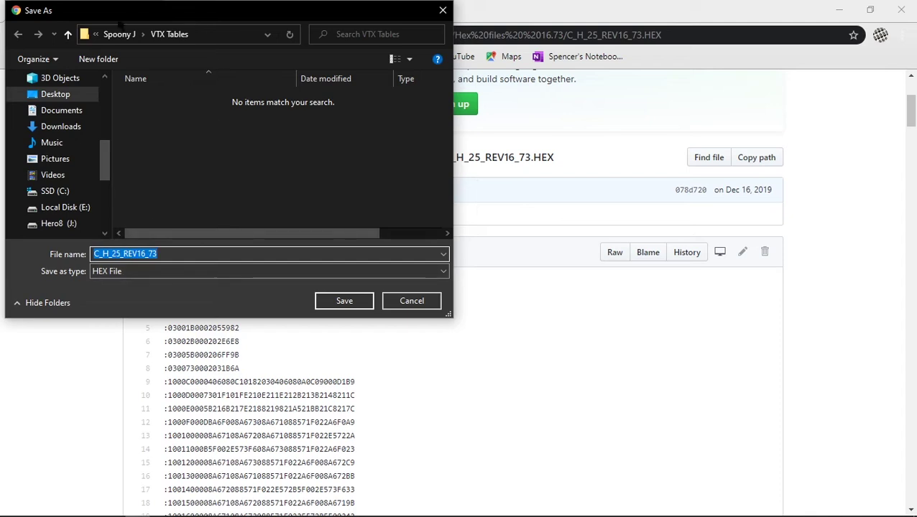
left_click(120, 34)
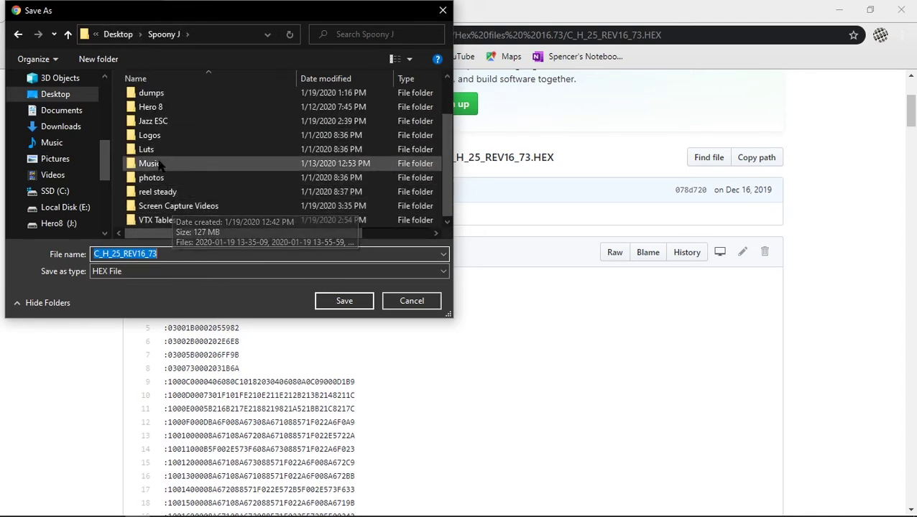
left_click(153, 122)
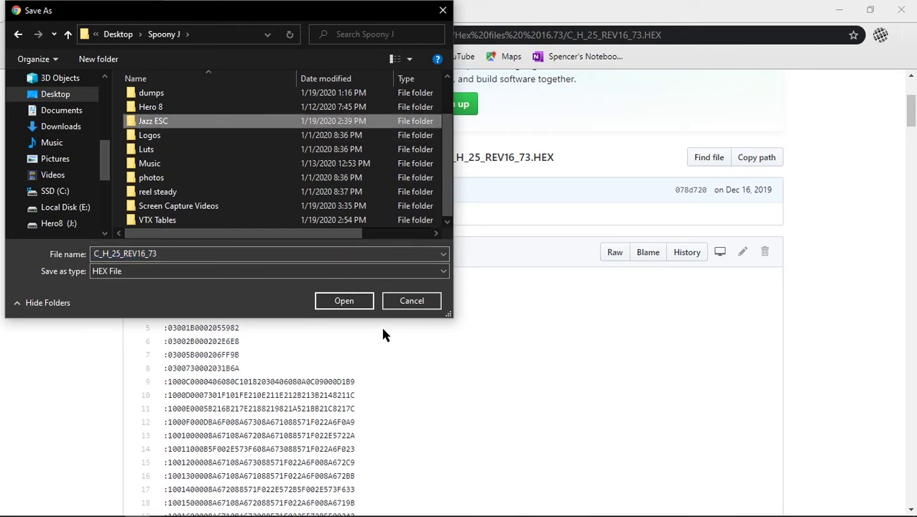
left_click(365, 306)
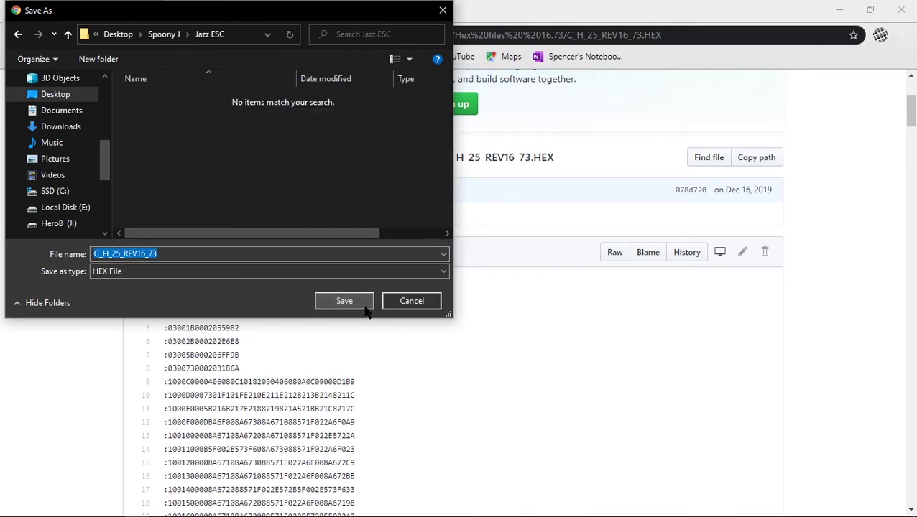
left_click(364, 306)
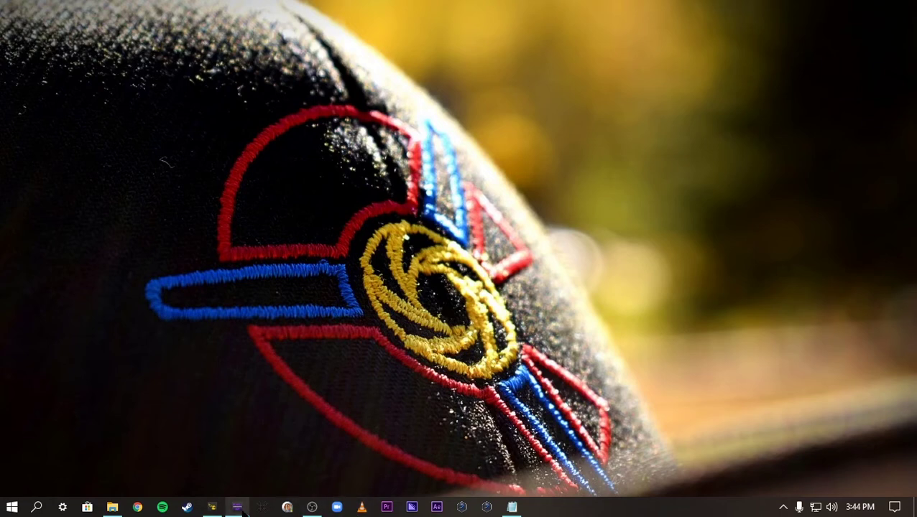
Switch back to BLHeli Configurator, reconnect to the flight controller on COM3, and read the ESC setup.
left_click(237, 507)
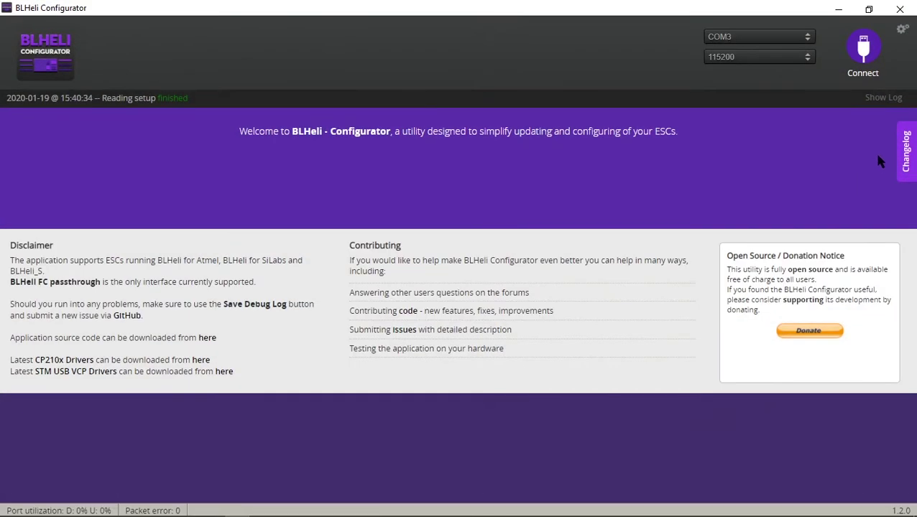
left_click(868, 62)
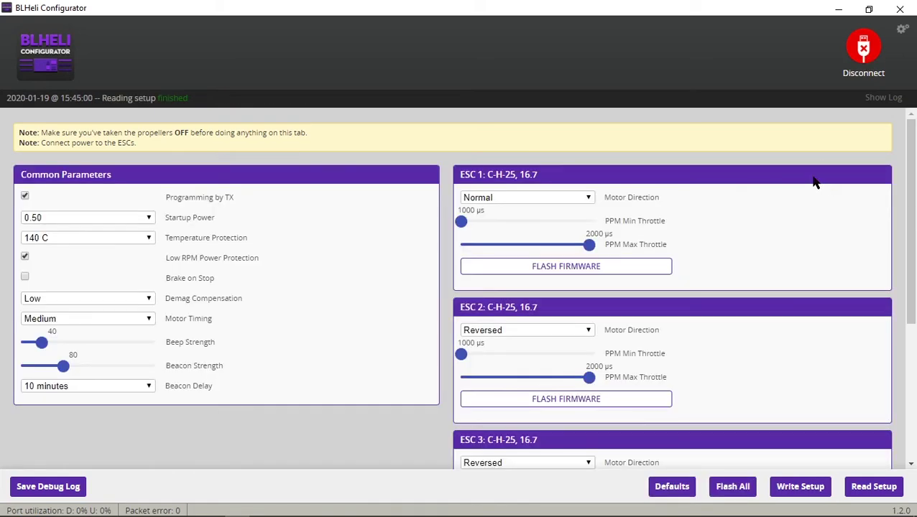
Flash all ESCs with the manually selected C_H_25_REV16_73.HEX firmware file from the Jazz ESC folder inside Spoony J.
left_click(734, 488)
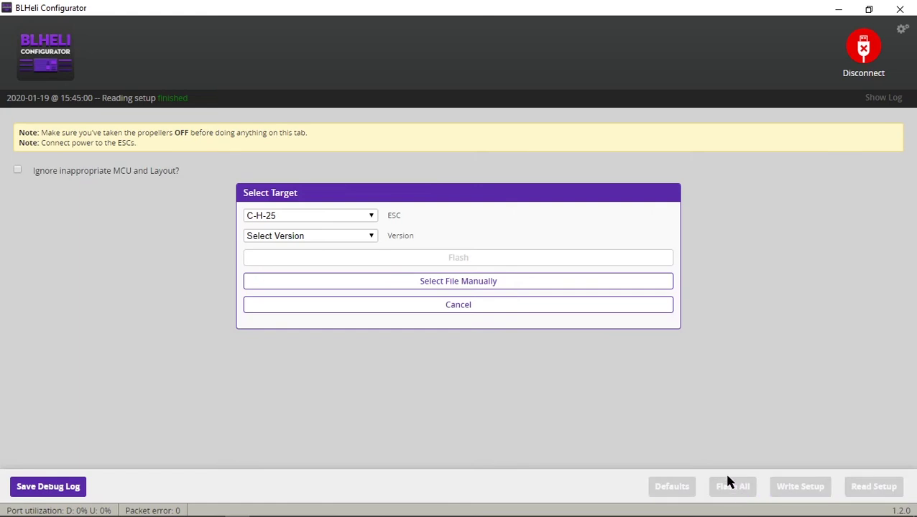
left_click(372, 237)
left_click(372, 237)
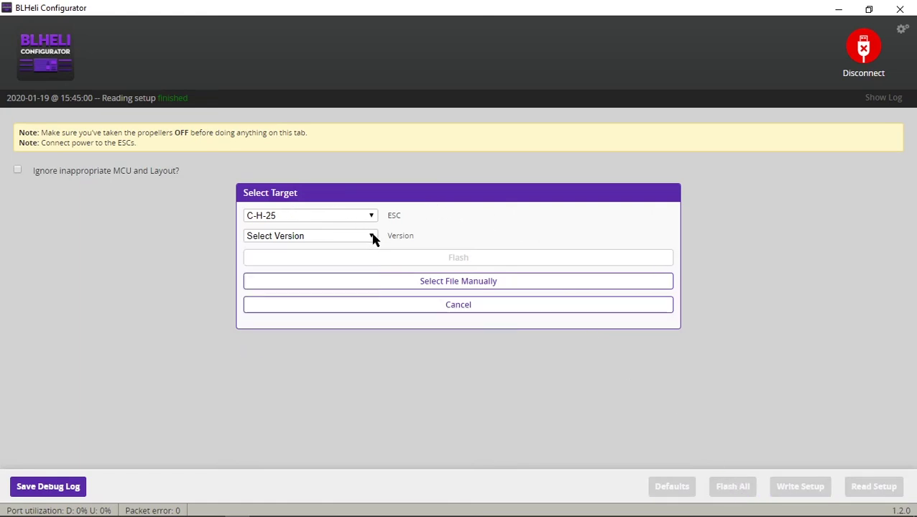
left_click(489, 288)
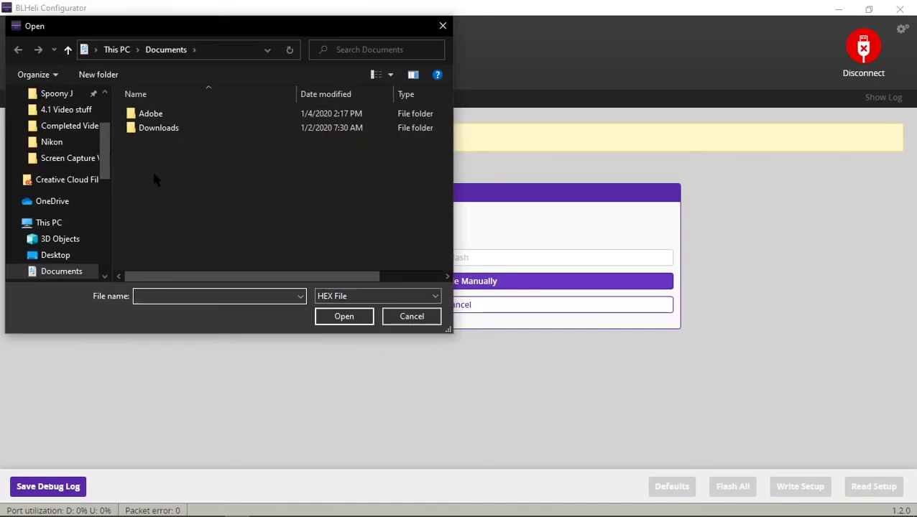
left_click(46, 95)
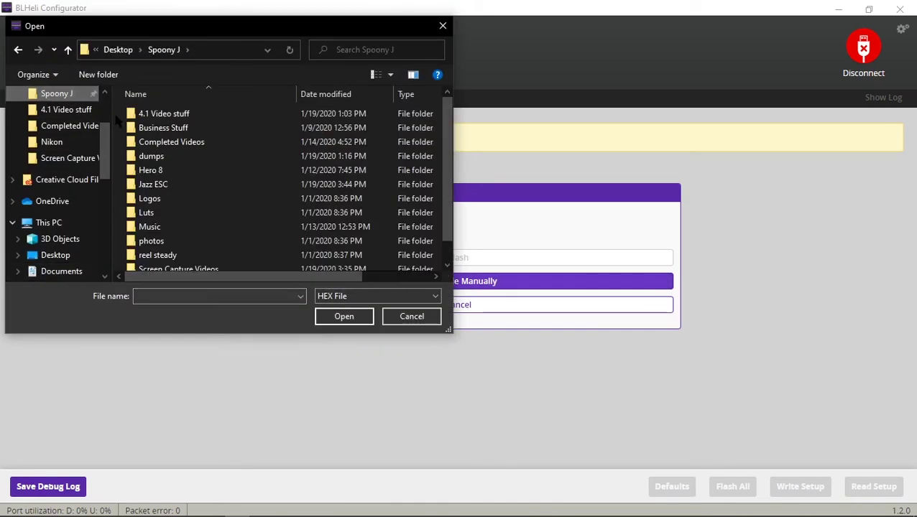
double_click(153, 184)
left_click(165, 118)
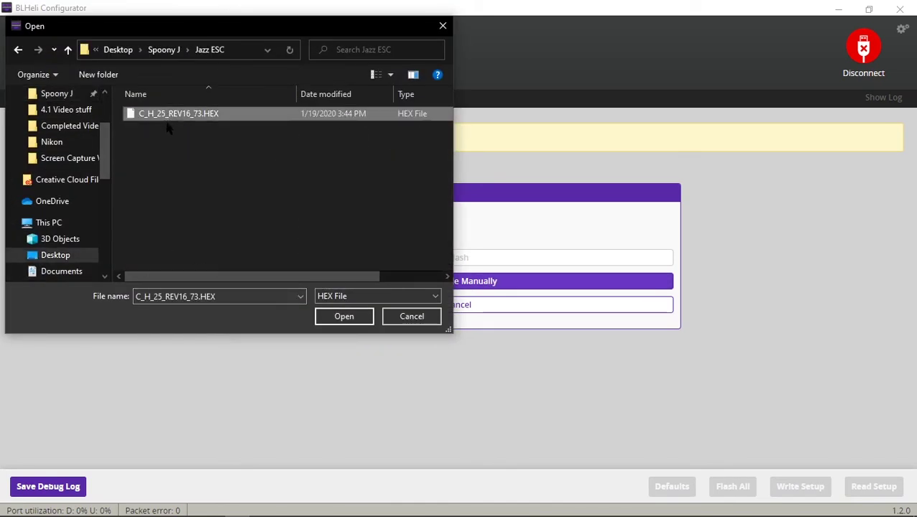
left_click(359, 318)
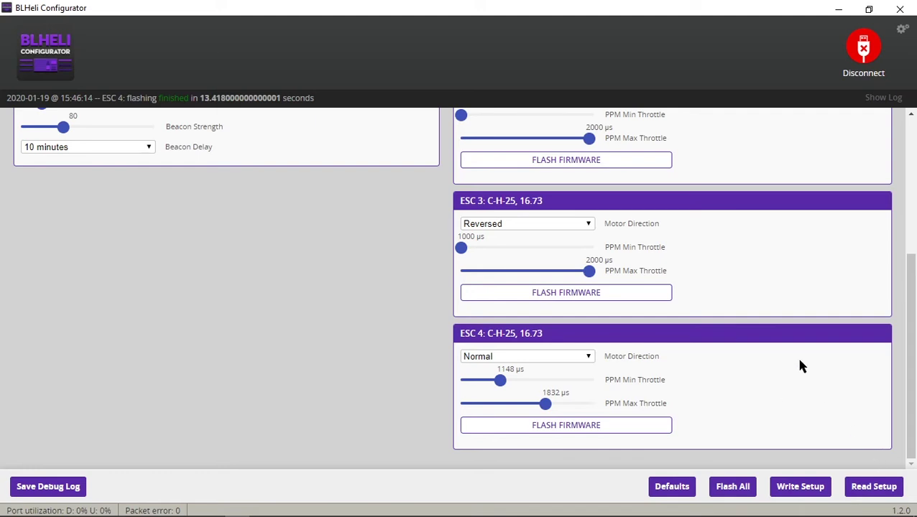
Disconnect from the ESCs, switch to Betaflight Configurator, enable Bidirectional DShot in the configuration, and save and reboot.
left_click(861, 51)
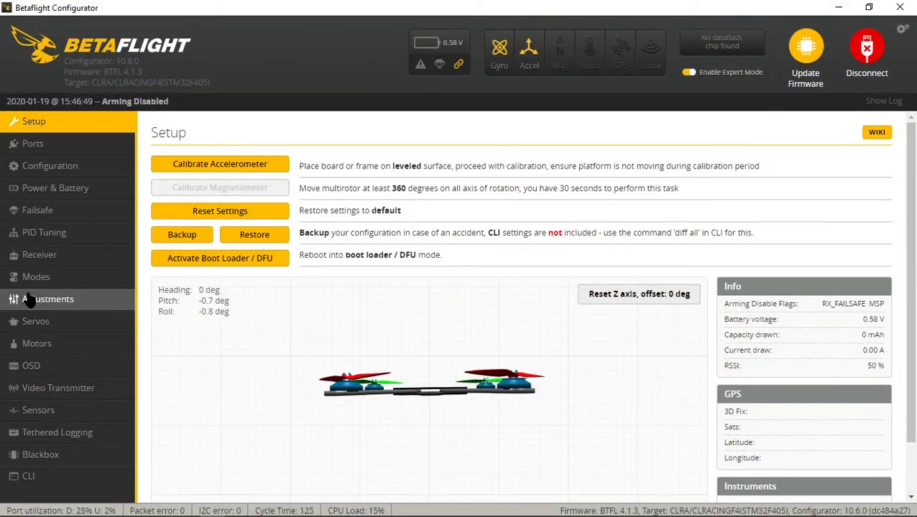
left_click(46, 173)
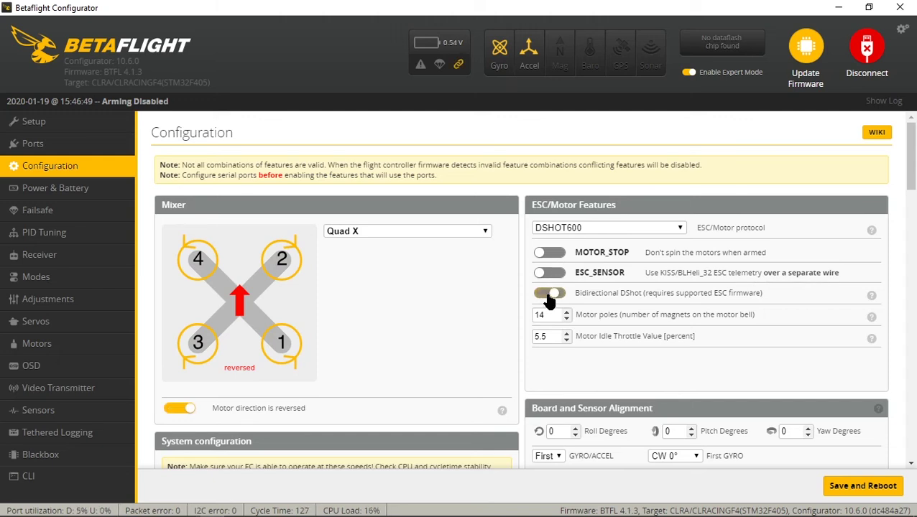
left_click(550, 295)
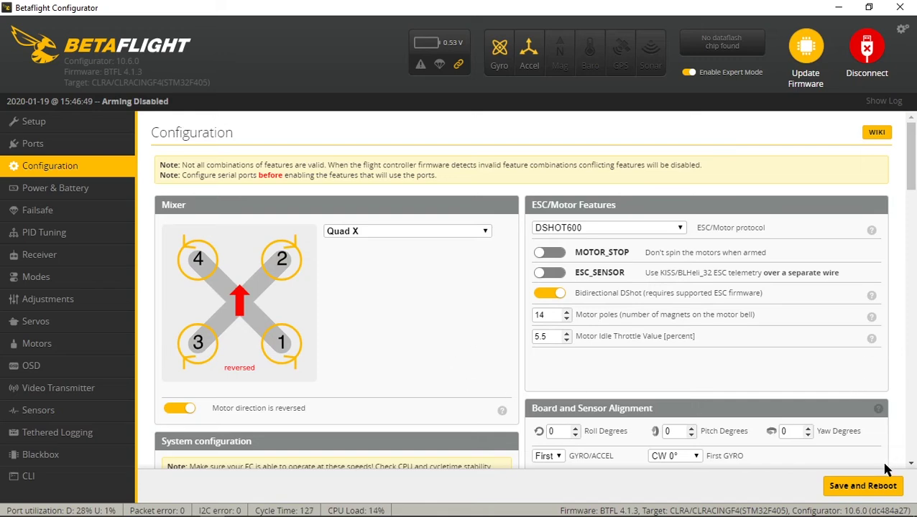
left_click(873, 486)
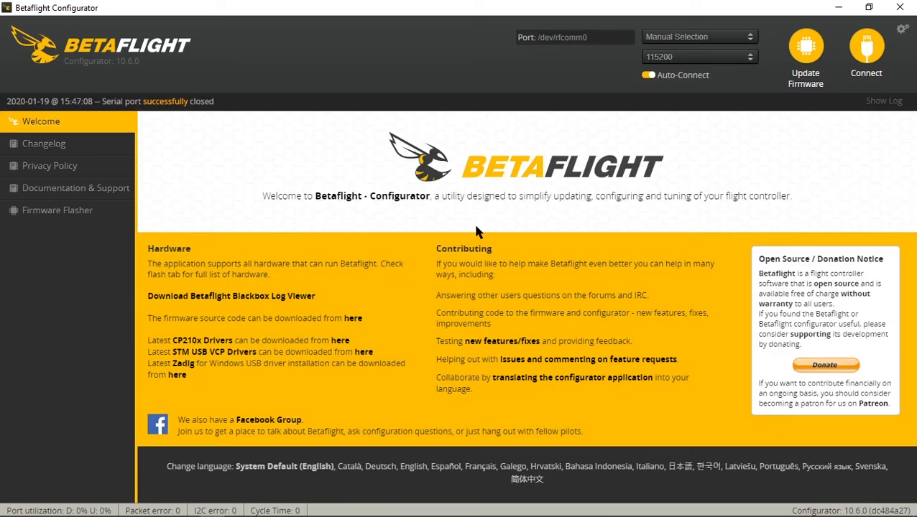
Enable motor test mode and run all four motors at about 1089 to check their RPM telemetry and error rates, finishing at 1000.
left_click(34, 345)
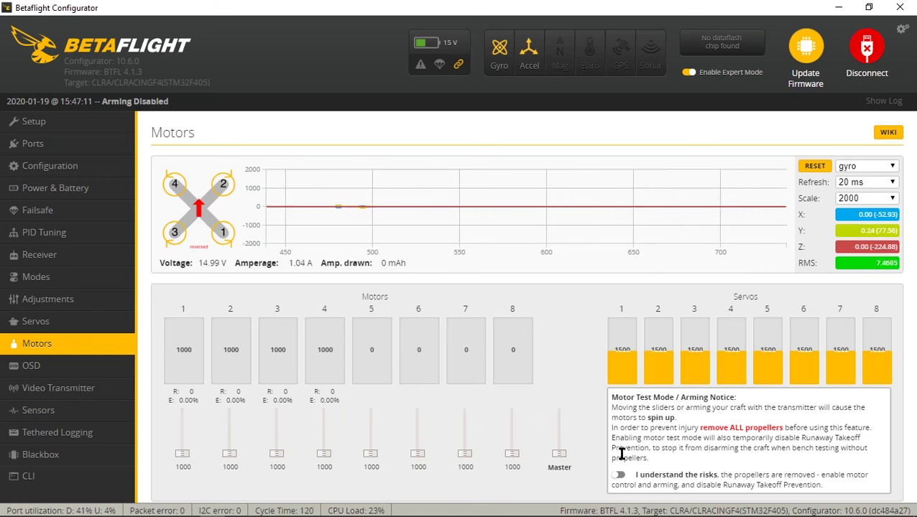
left_click(618, 475)
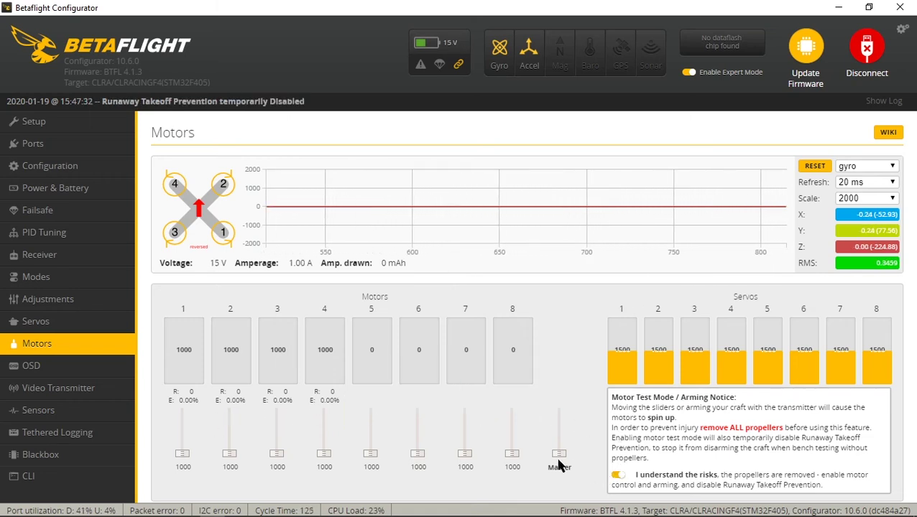
left_click_drag(559, 457, 559, 452)
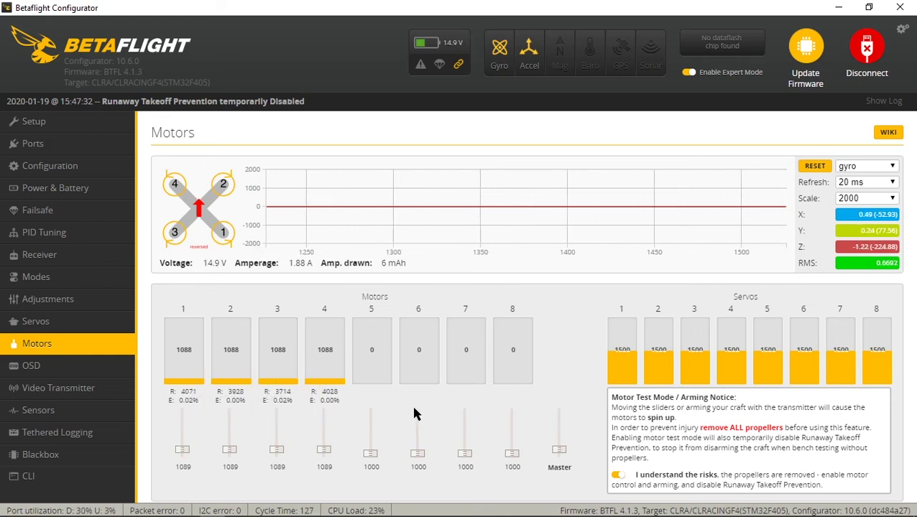
scroll(562, 466, "down", 4)
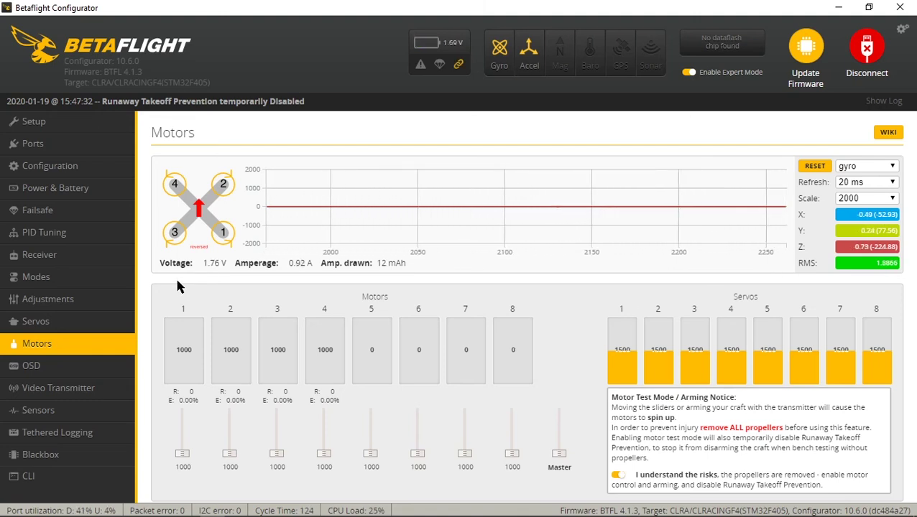
Review the PID tuning filter settings, including the Gyro RPM Filter and Dynamic Notch Filter, and save them.
left_click(25, 236)
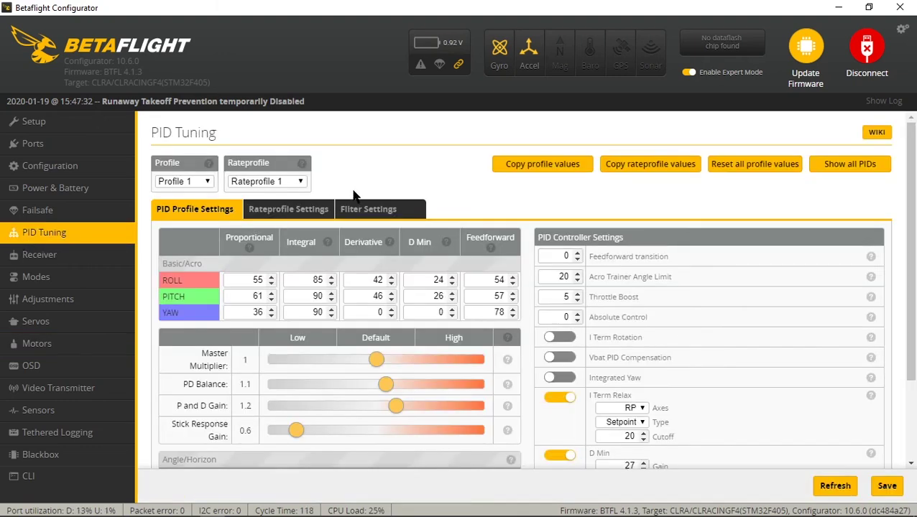
left_click(380, 217)
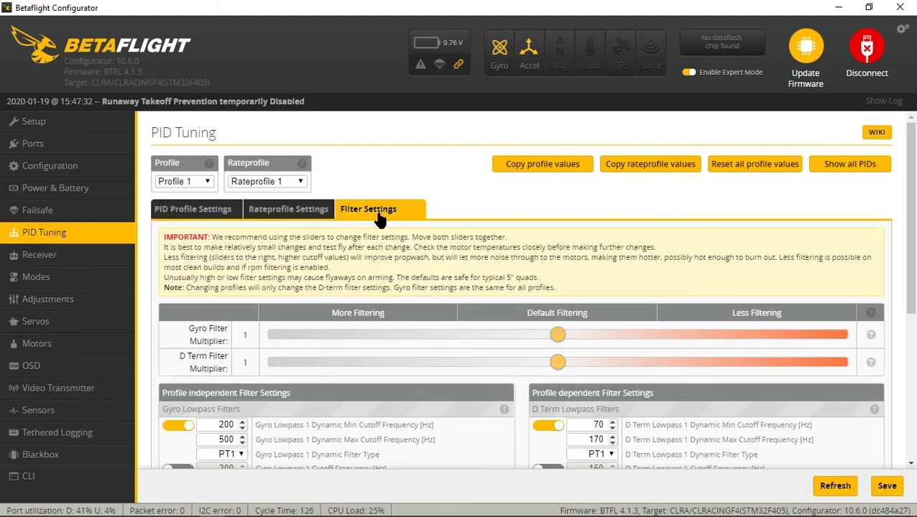
scroll(158, 345, "down", 5)
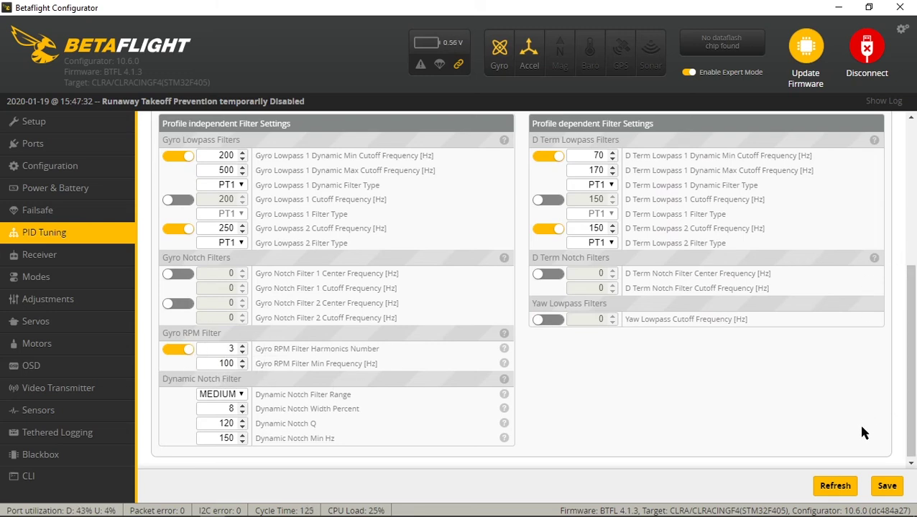
left_click(887, 487)
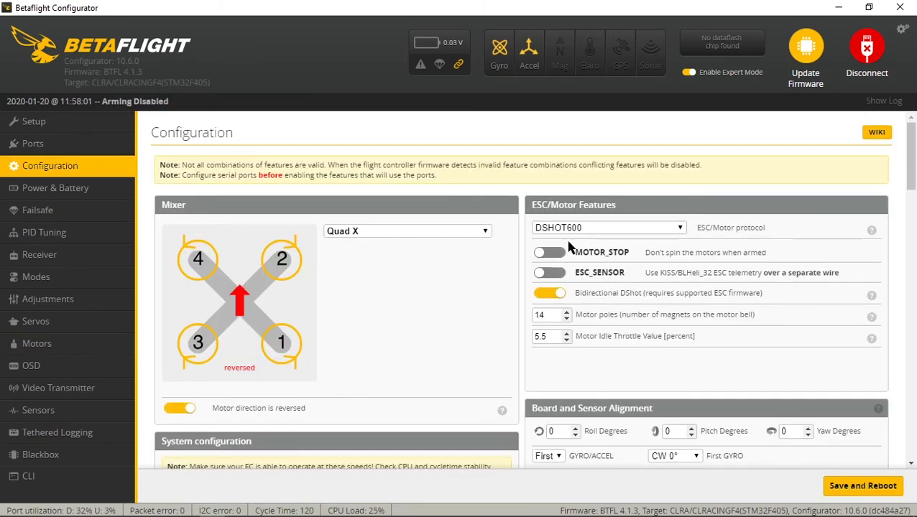
Set the ESC/Motor protocol to DSHOT300 in the configuration.
left_click(634, 226)
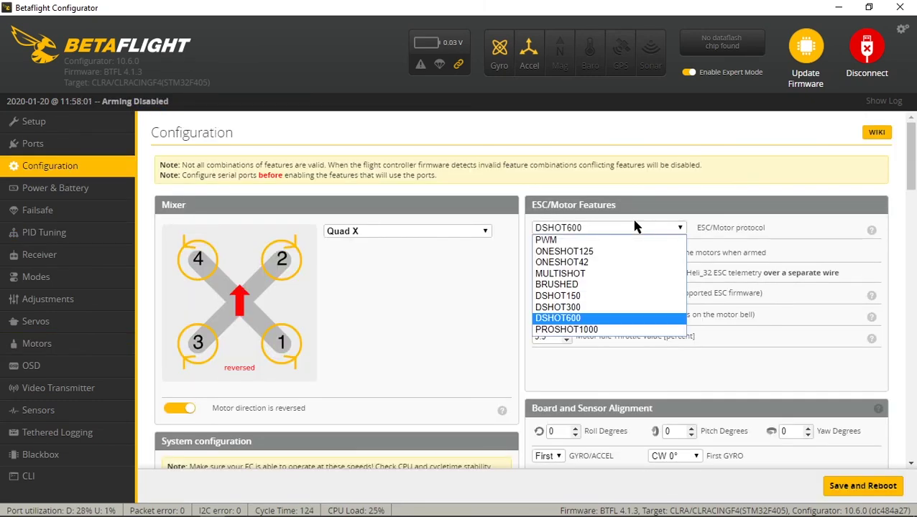
left_click(587, 307)
scroll(213, 362, "down", 3)
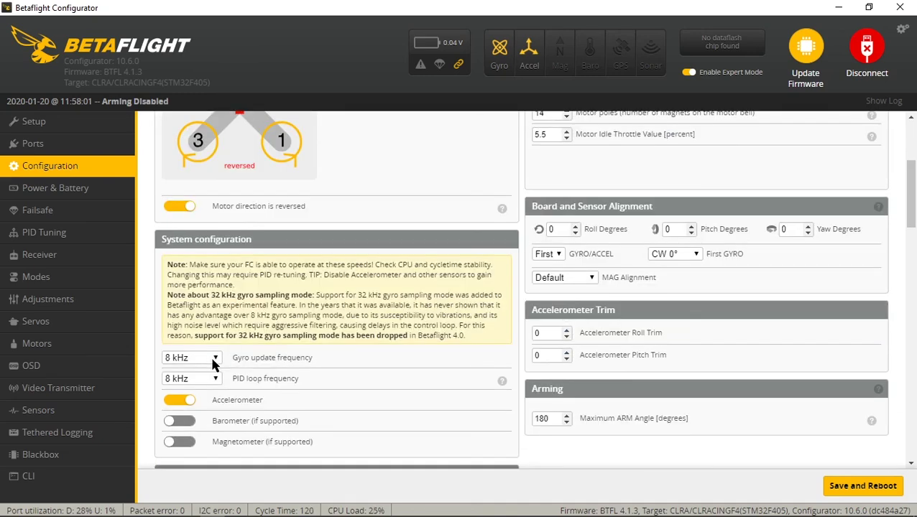
scroll(416, 323, "up", 1)
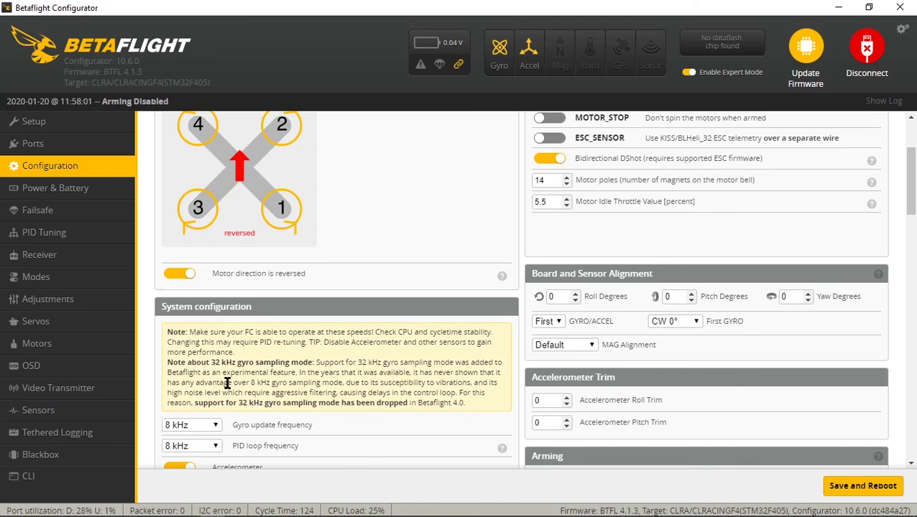
scroll(532, 348, "up", 1)
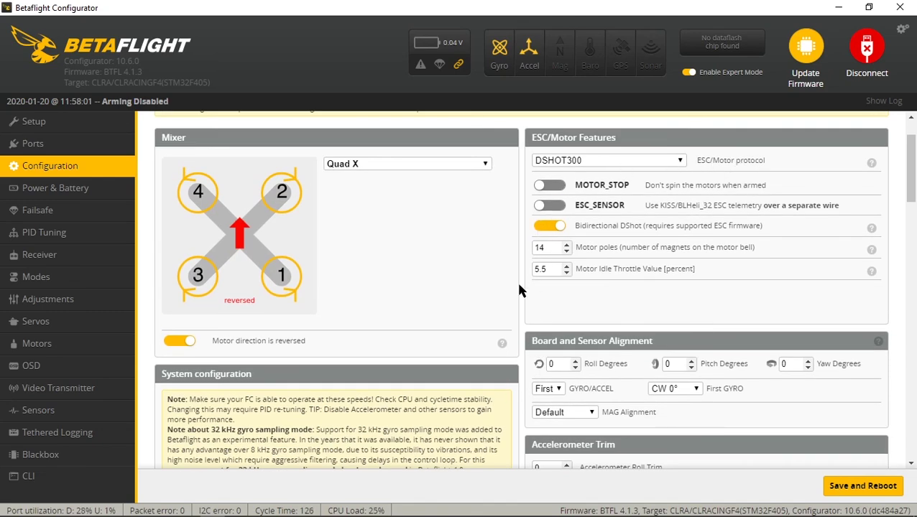
Set the gyro update frequency to 4 kHz with a 4 kHz PID loop, and save and reboot.
scroll(498, 330, "down", 2)
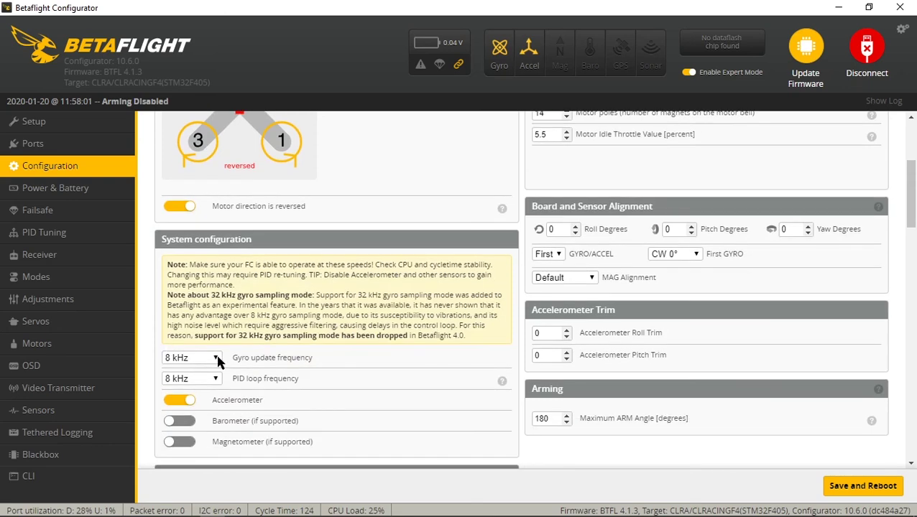
left_click(216, 358)
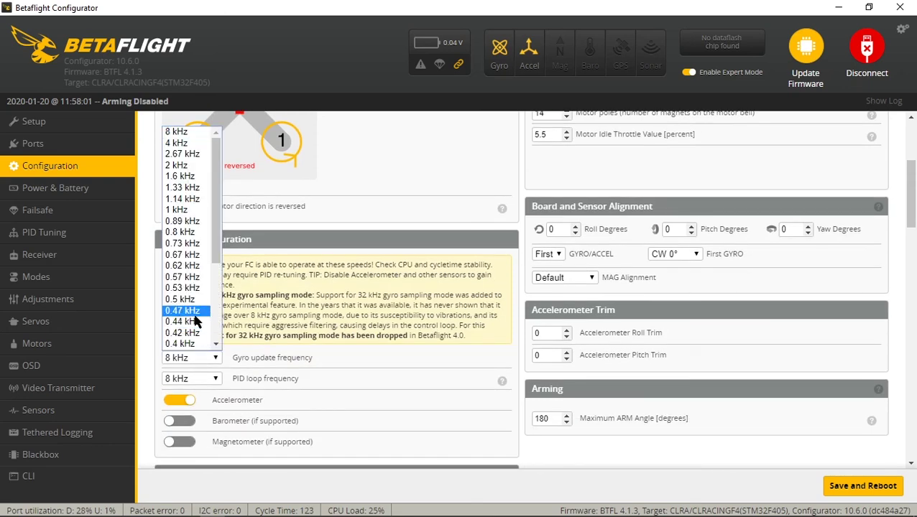
left_click(179, 143)
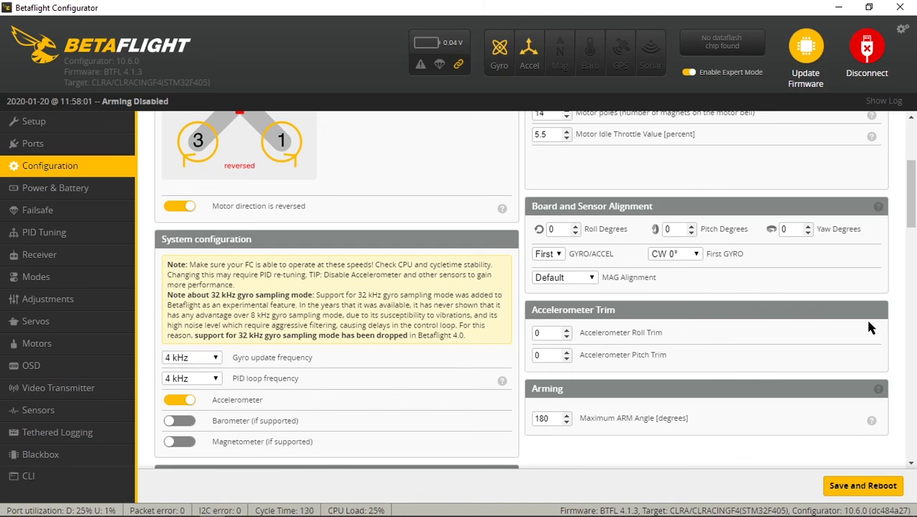
left_click(869, 491)
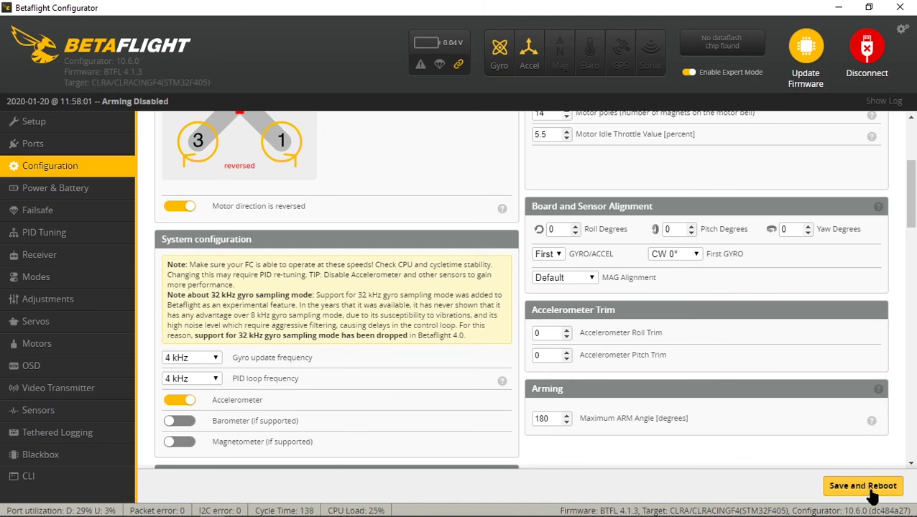